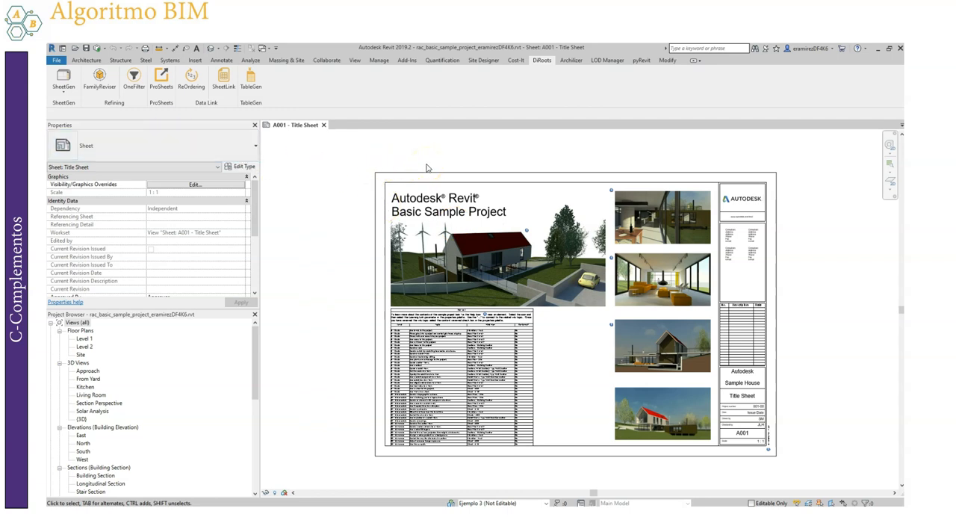
left_click(99, 80)
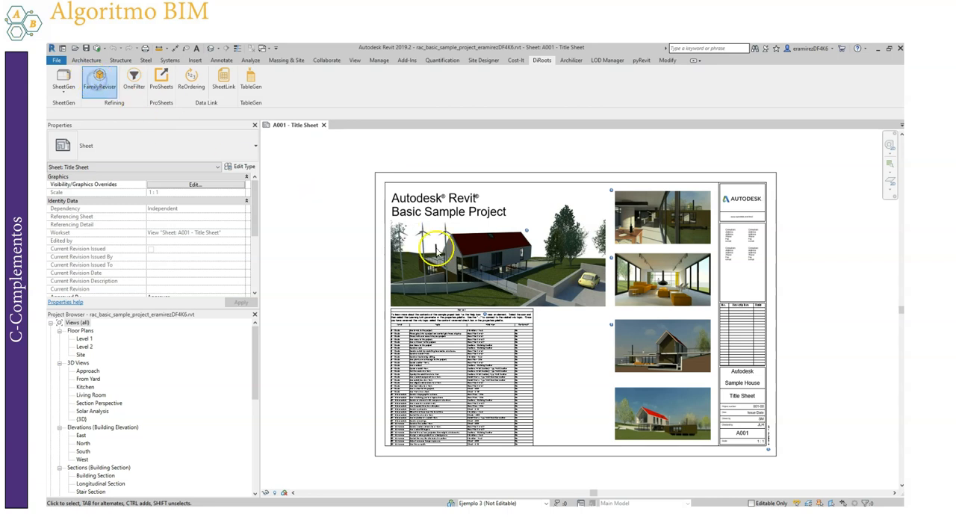
left_click_drag(429, 124, 470, 139)
left_click(588, 132)
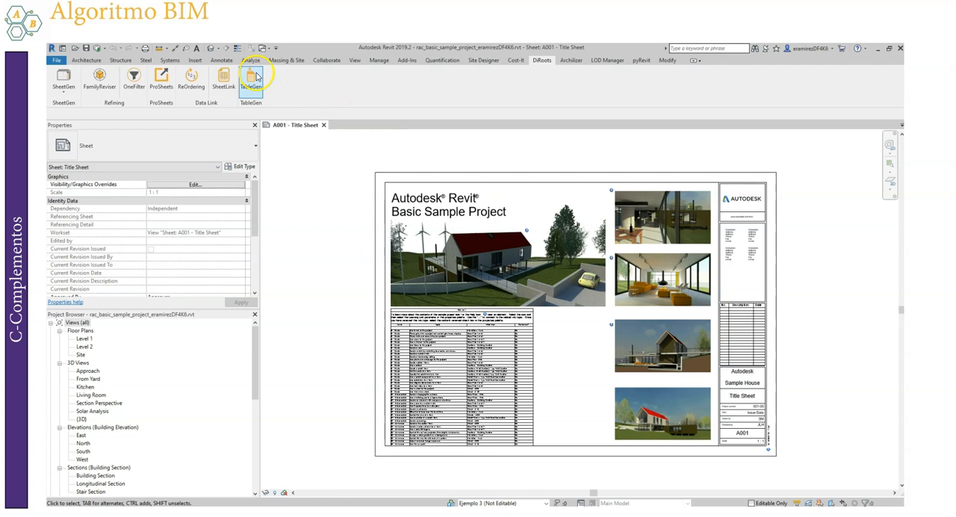
Open the default 3D view of the sample house project
left_click(210, 50)
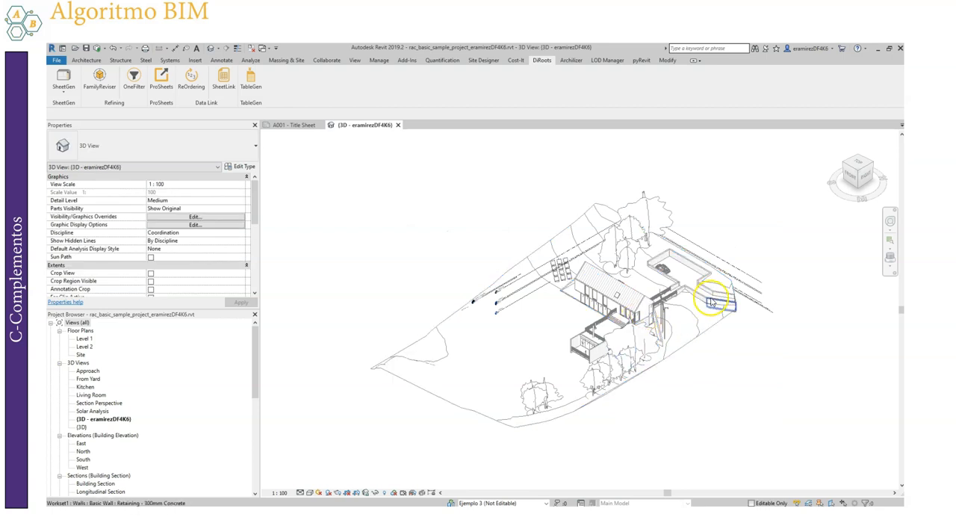
scroll(712, 302, "up", 5)
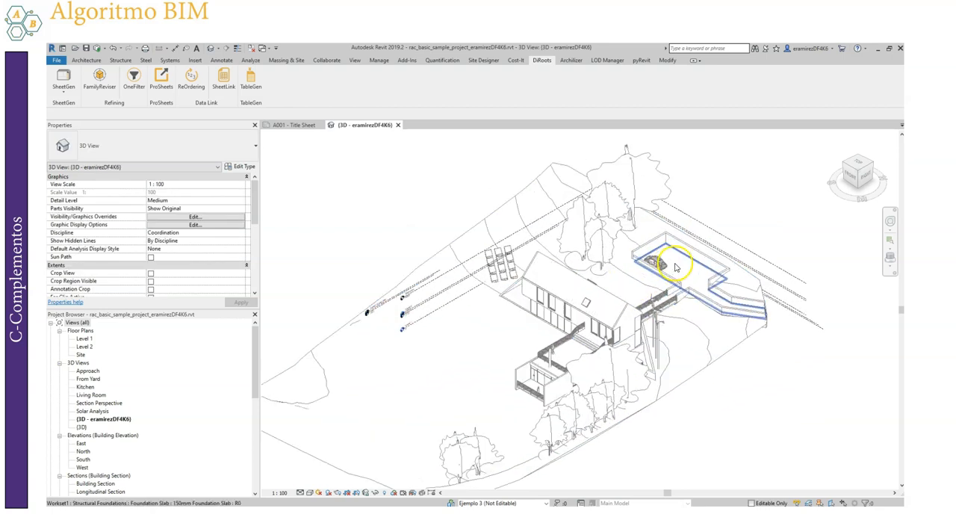
scroll(676, 268, "up", 1)
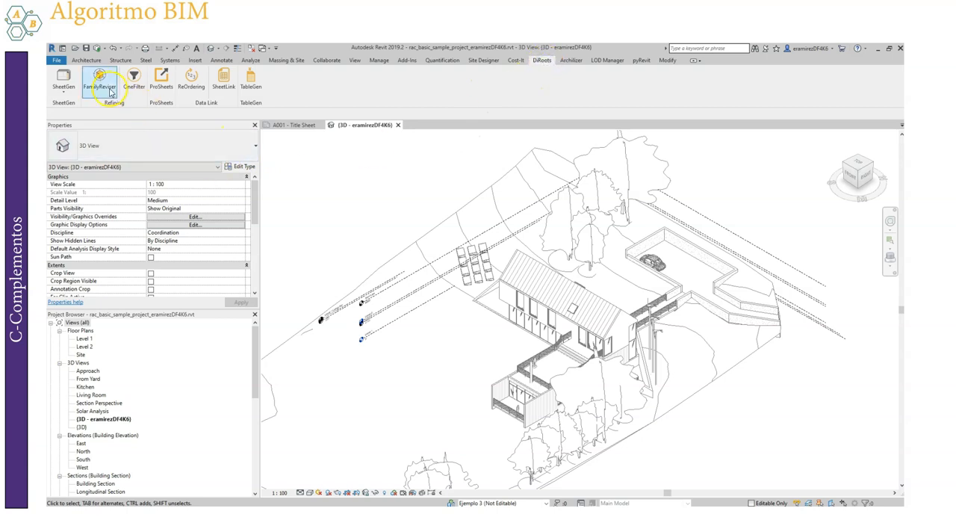
left_click(99, 77)
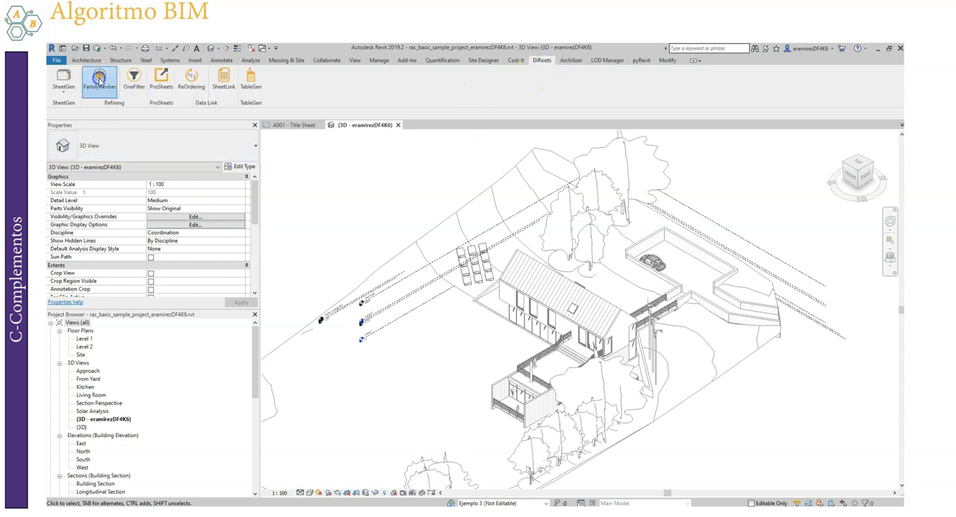
left_click_drag(450, 138, 622, 126)
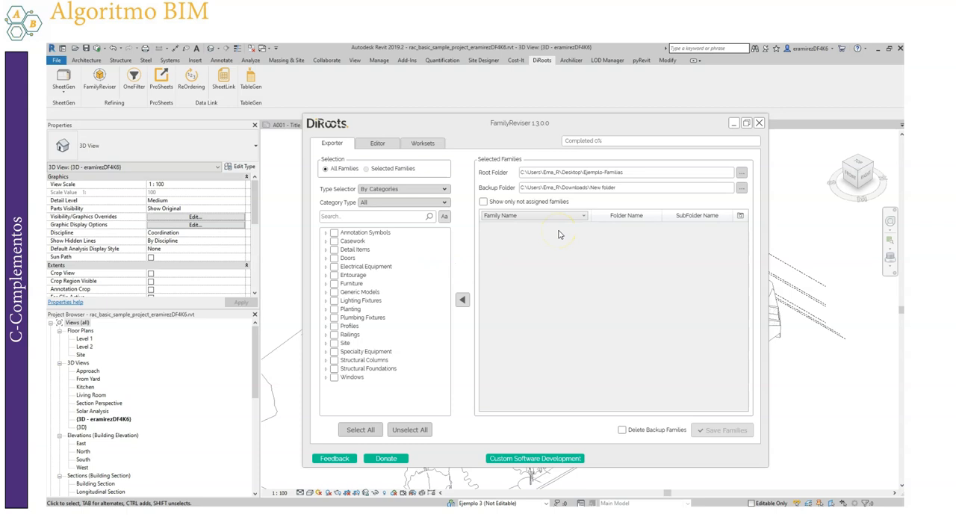
left_click(758, 124)
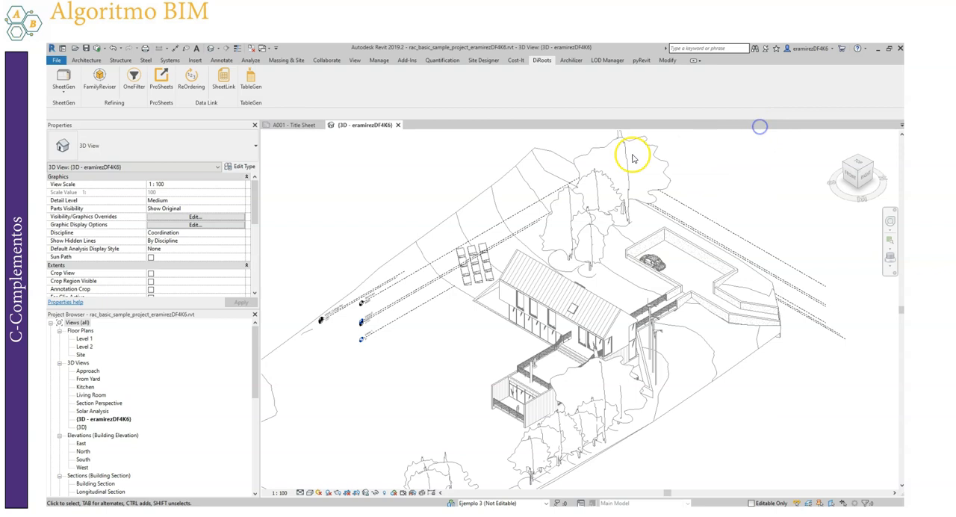
Open the native command for saving loaded families to a library, review the families it offers, and close it without saving
left_click(58, 62)
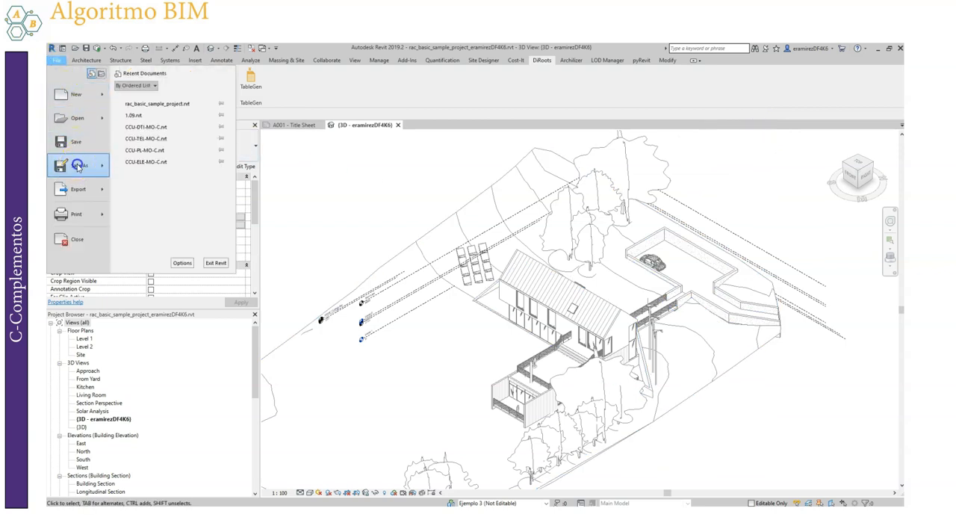
mouse_move(78, 165)
mouse_move(183, 216)
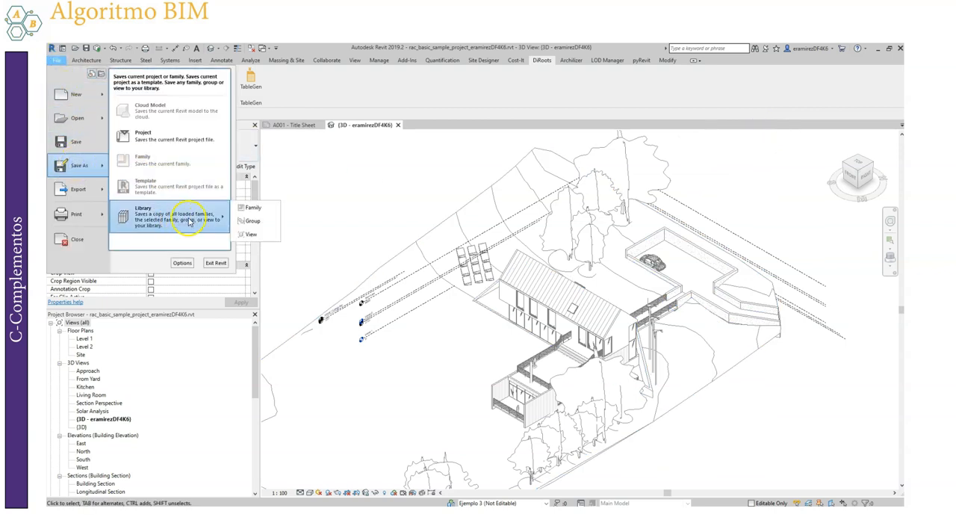
left_click(258, 210)
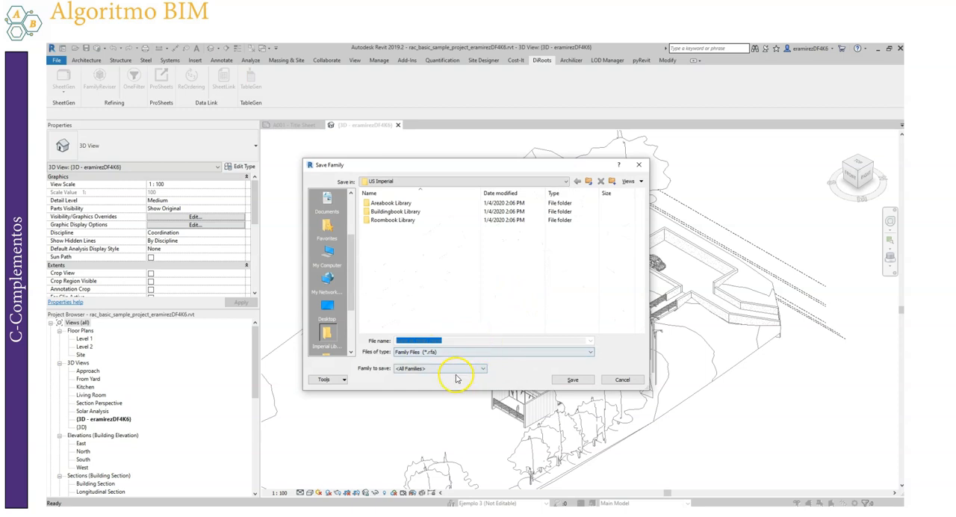
left_click(423, 368)
scroll(551, 249, "down", 10)
scroll(555, 302, "down", 3)
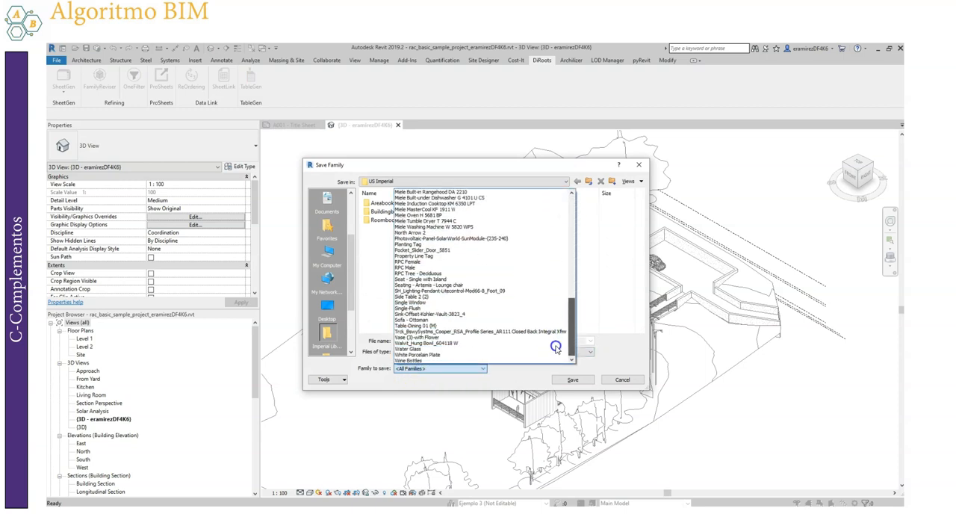
scroll(557, 313, "up", 7)
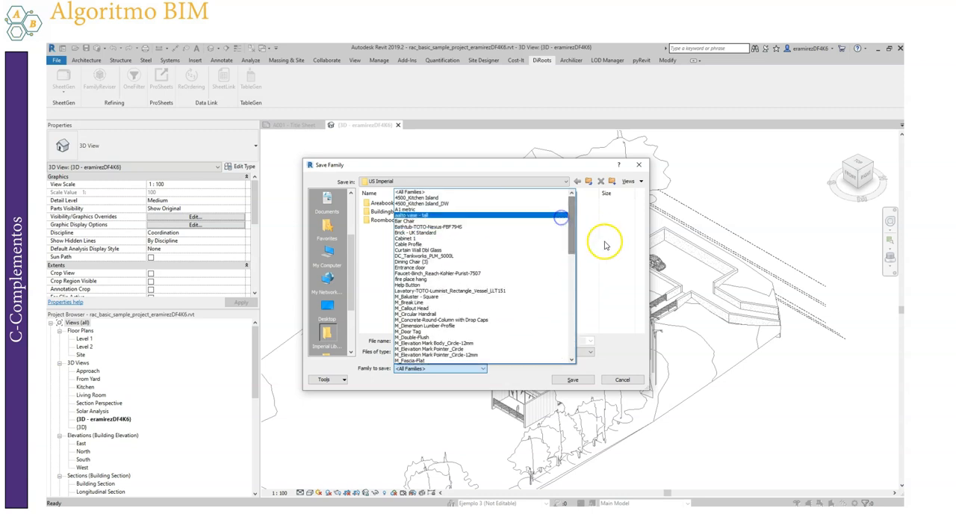
left_click(626, 226)
left_click(638, 166)
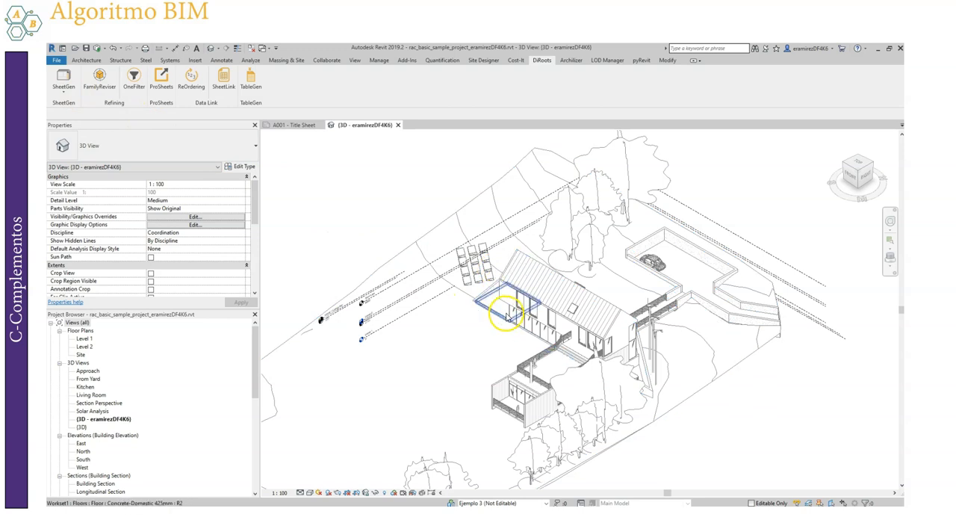
Open the FamilyReviser add-in and place its window over the middle of the model view
left_click(99, 79)
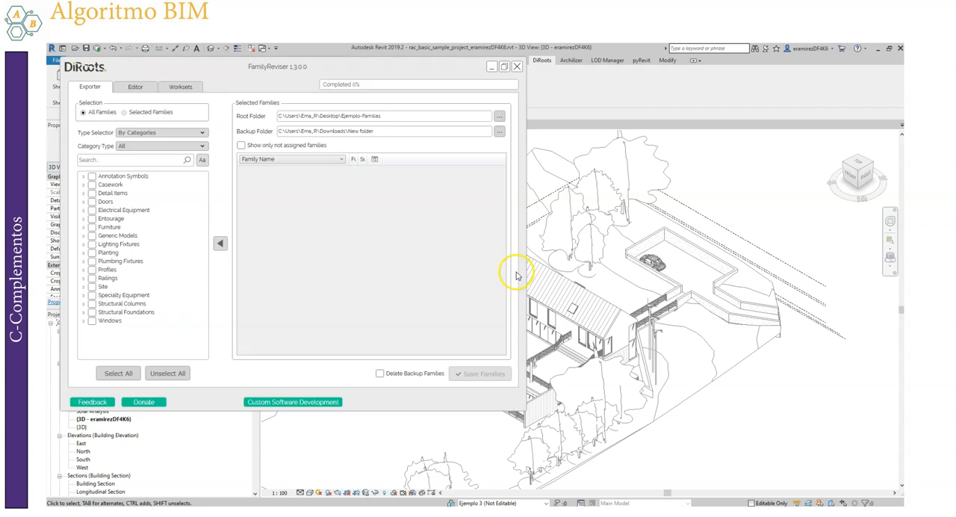
left_click_drag(291, 72, 519, 114)
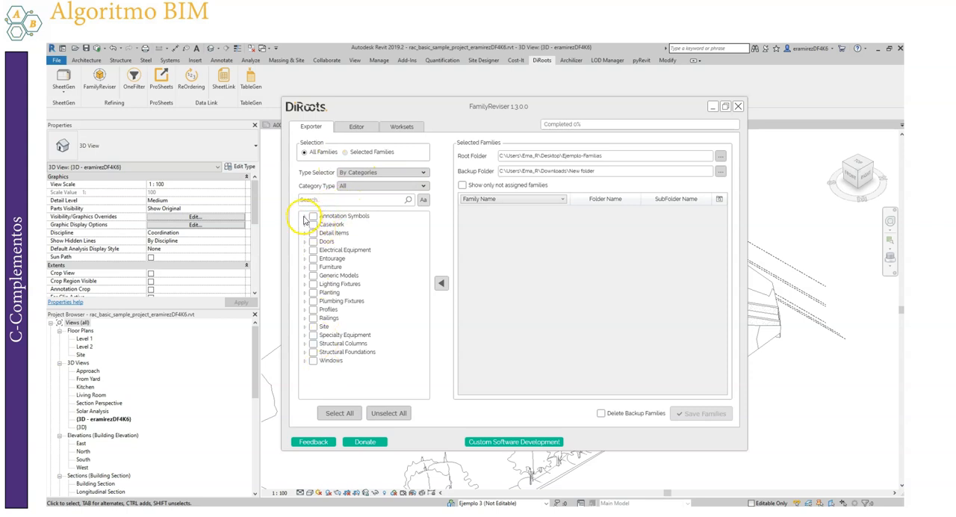
Review the families under the Annotation category type, including Annotation Symbols, and under Model, and restore the filter to All
left_click(375, 187)
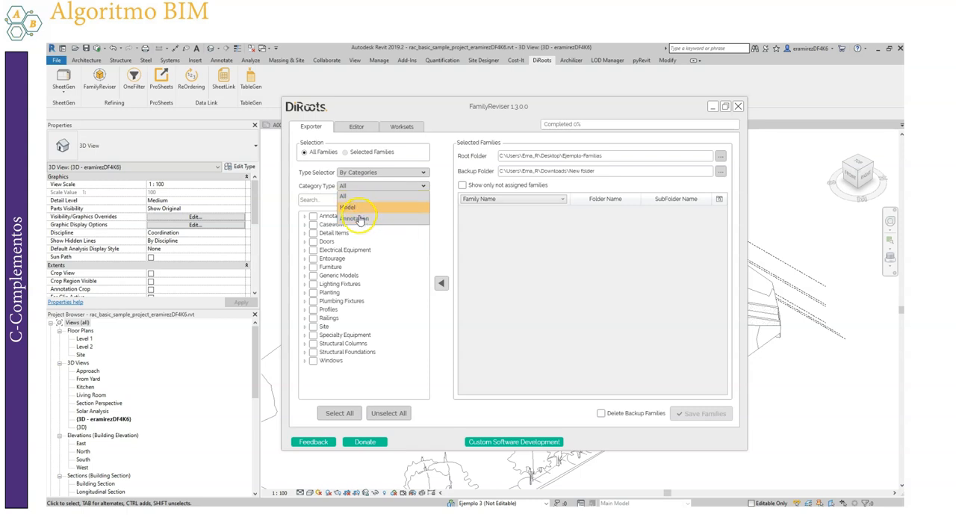
left_click(366, 217)
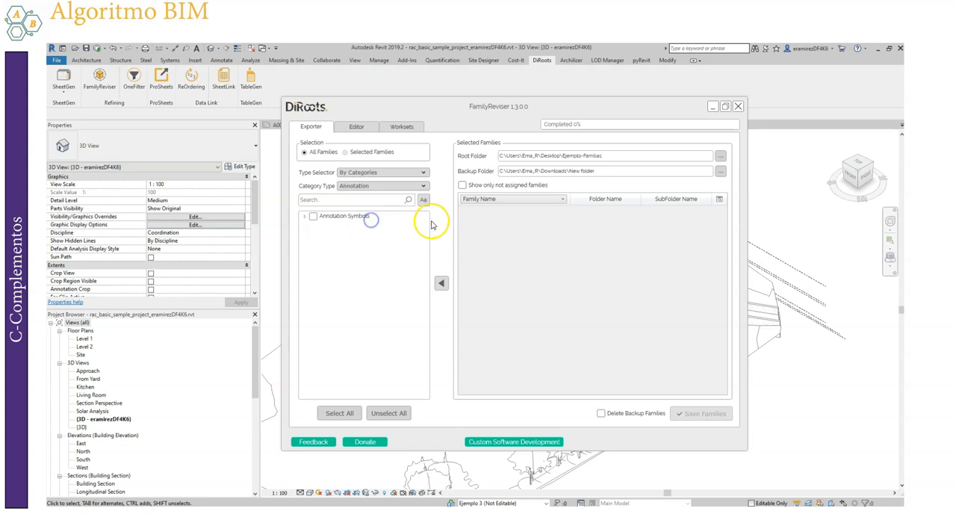
left_click(305, 216)
mouse_move(424, 257)
left_mouse_down()
mouse_move(428, 292)
mouse_move(428, 270)
left_mouse_up()
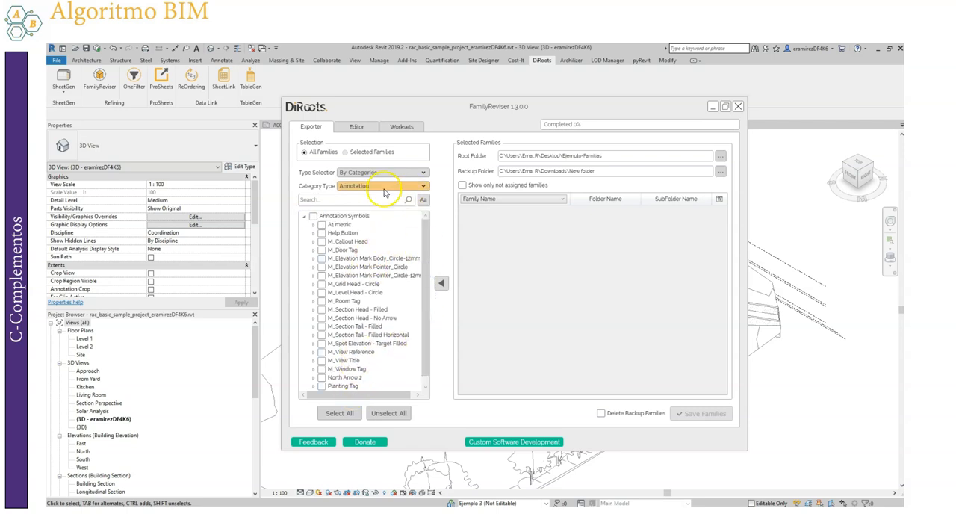
left_click(384, 191)
left_click(366, 220)
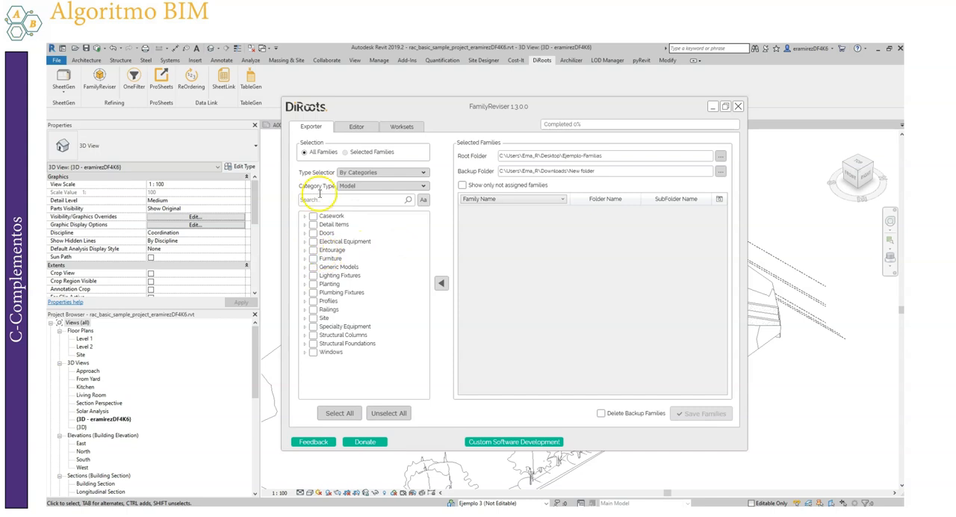
left_click(407, 186)
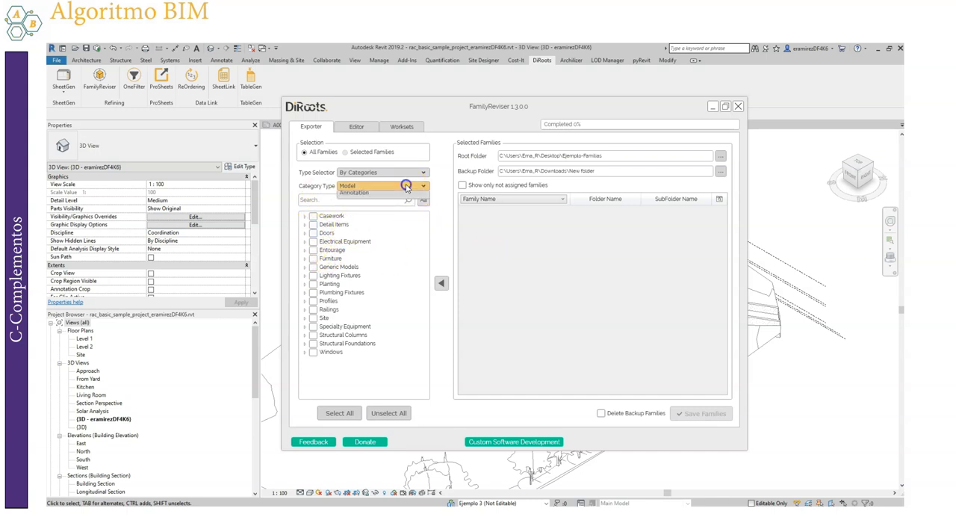
left_click(348, 197)
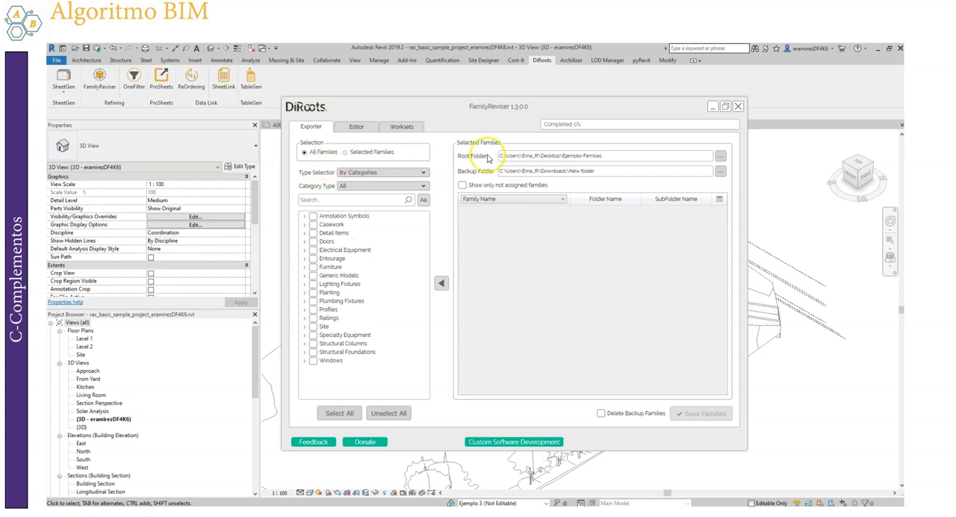
Minimize Revit, inspect the Ejemplo-Familias root folder with its Muebles and Puertas subfolders in File Explorer, and return to FamilyReviser
left_click(721, 158)
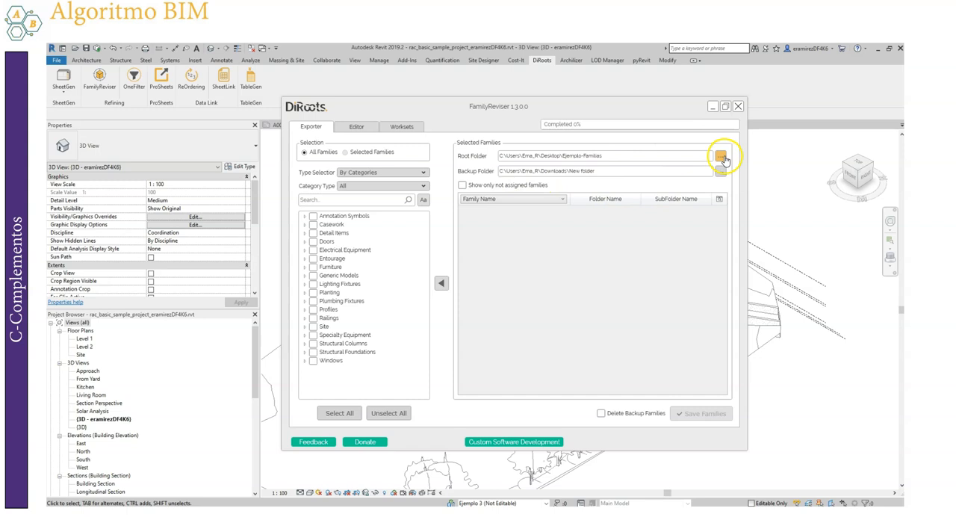
left_click_drag(622, 154, 462, 159)
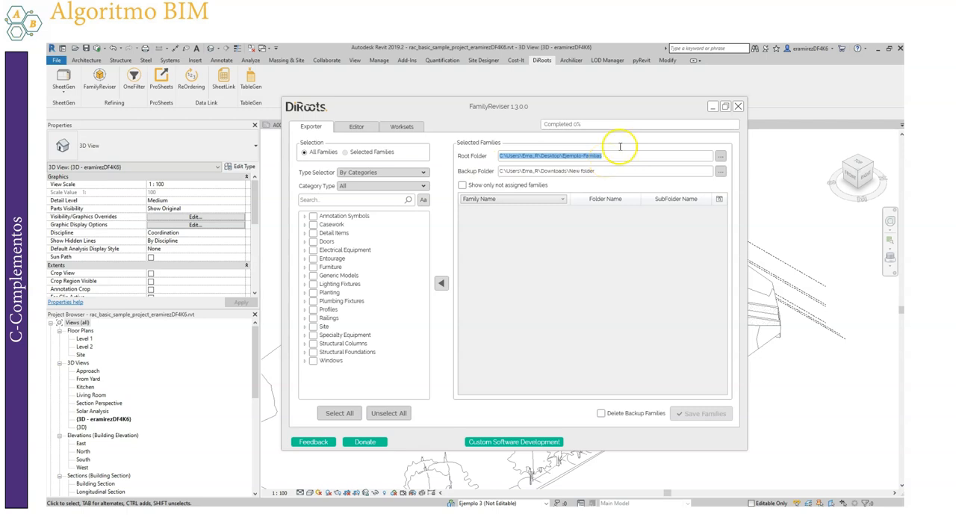
left_click(876, 50)
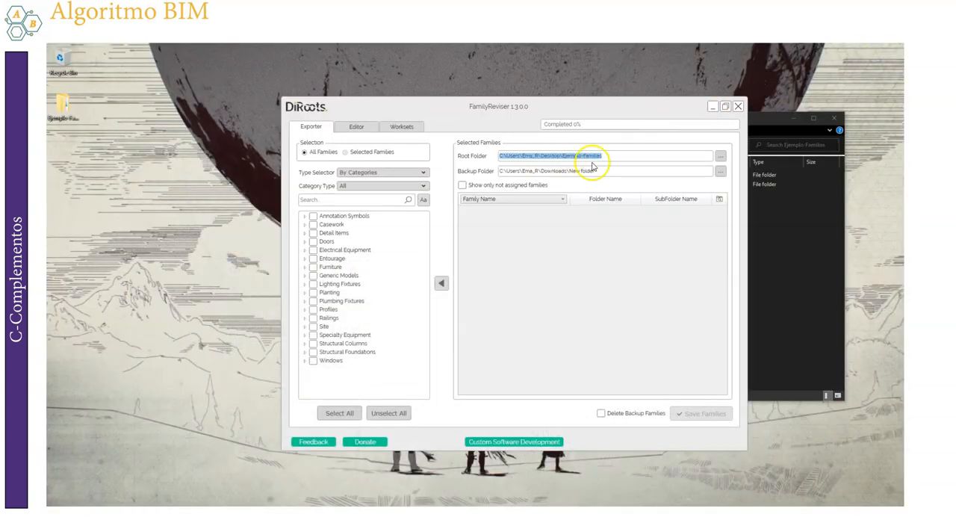
left_click(792, 244)
left_click_drag(636, 121, 310, 100)
left_click(276, 165)
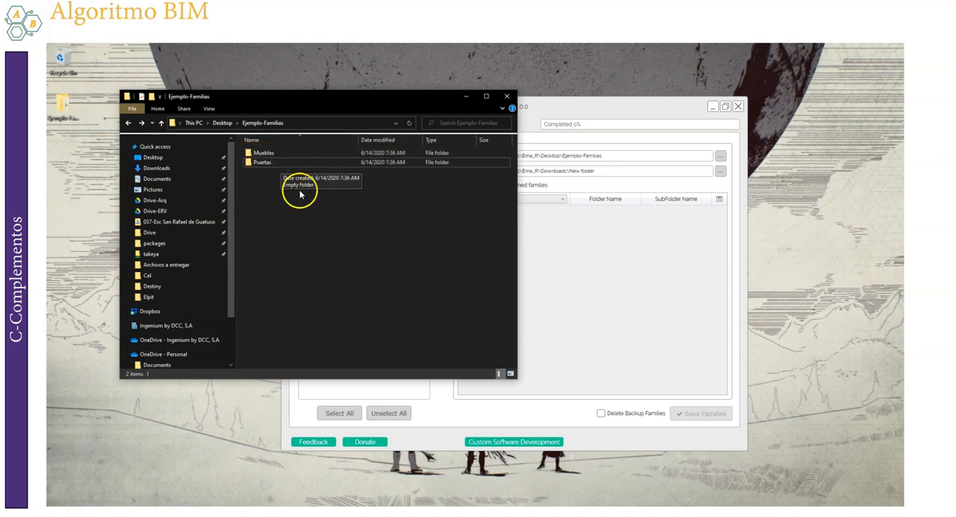
left_click(585, 265)
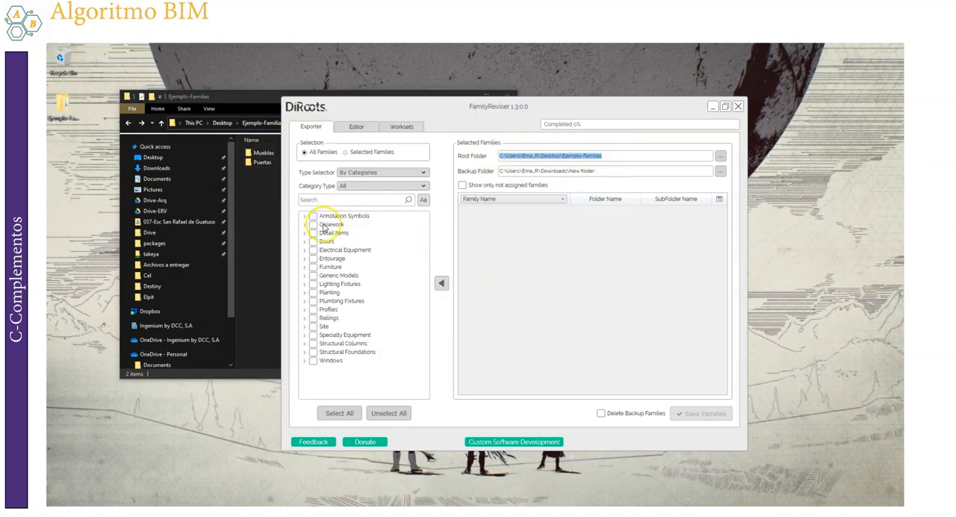
left_click(313, 242)
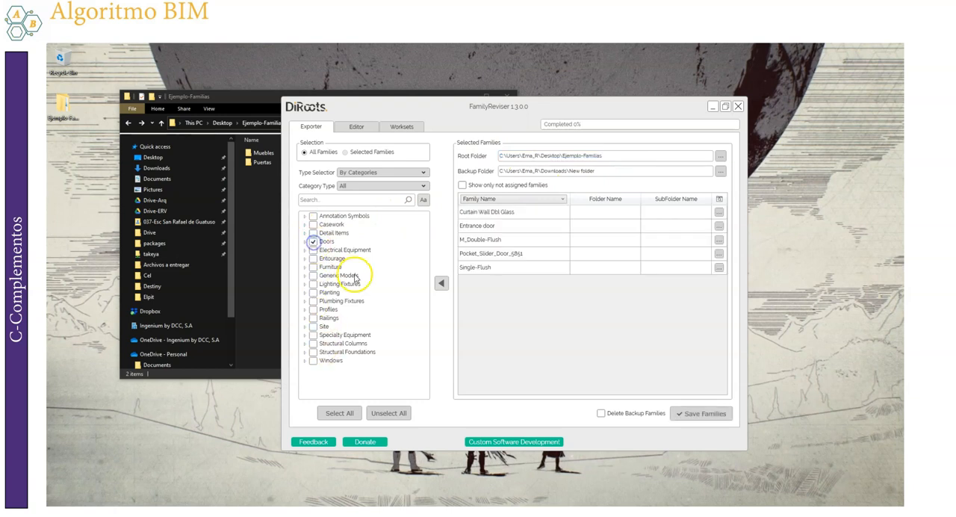
left_click(313, 268)
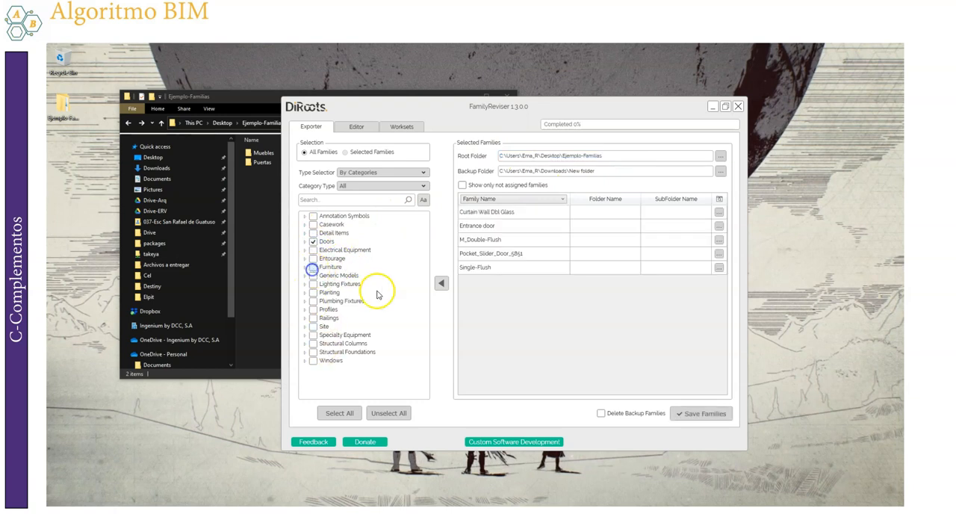
left_click(312, 266)
left_click(313, 241)
Select the Casework category for export and expand it, keeping both 4500_Kitchen Island and 4500_Kitchen Island_DW included
left_click(313, 224)
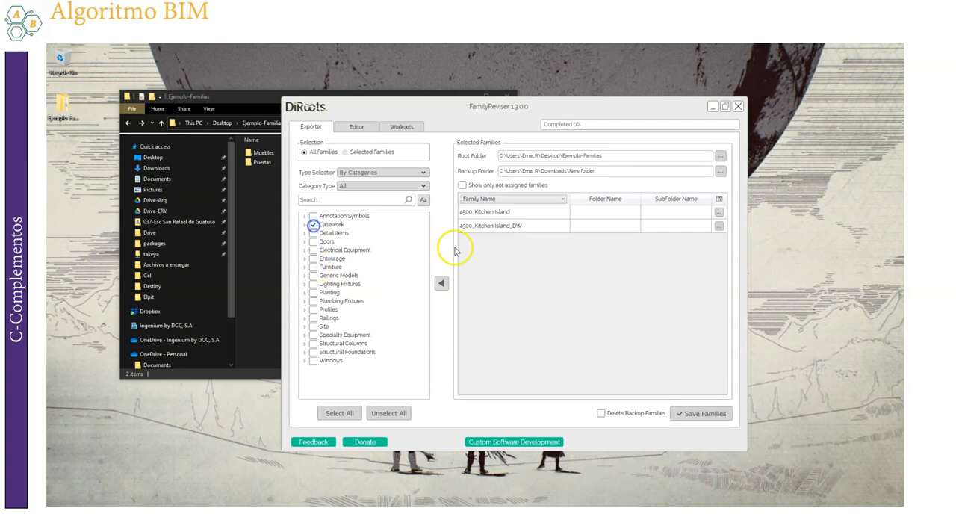
left_click_drag(548, 106, 603, 109)
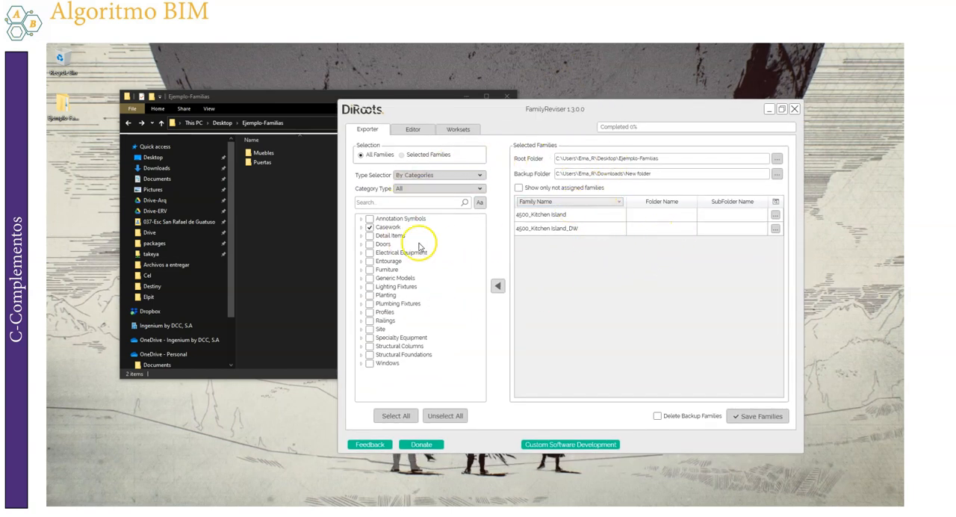
left_click(362, 227)
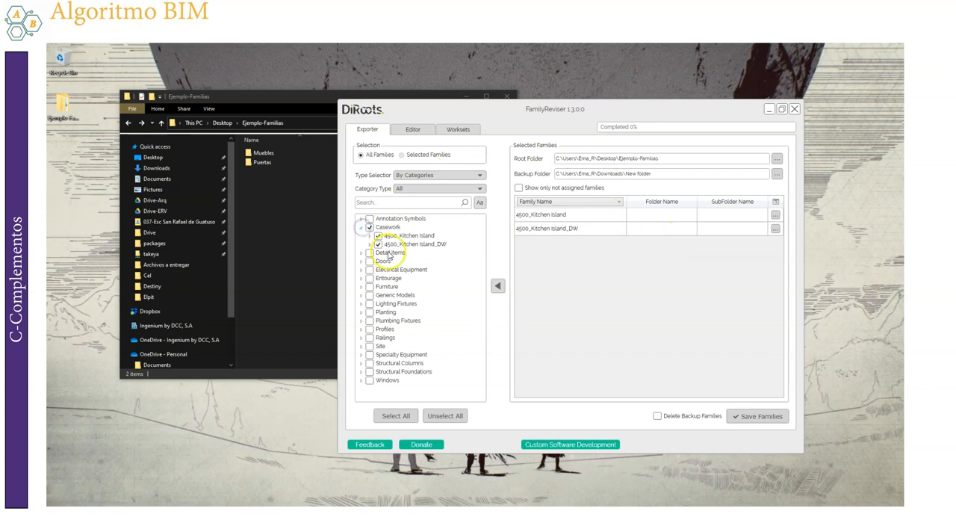
left_click(379, 244)
left_click(379, 245)
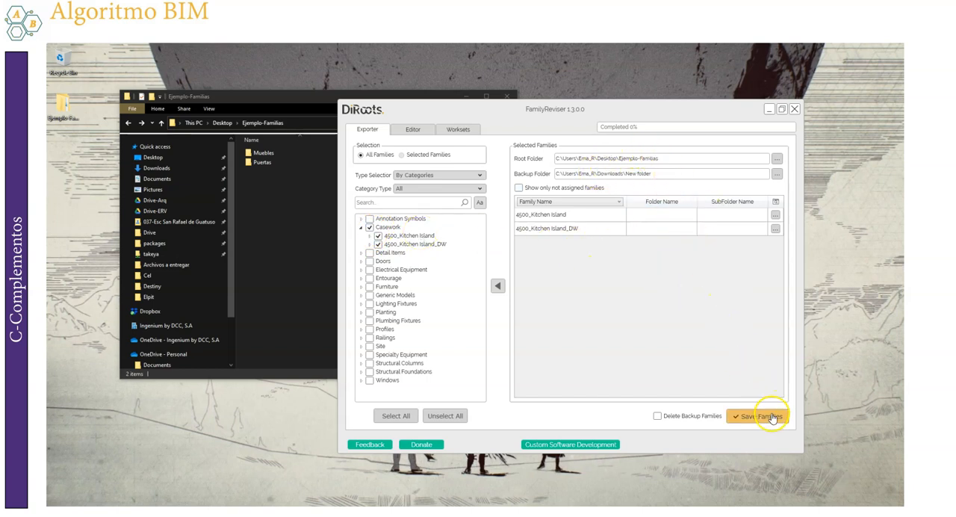
Save the selected casework families, sending the unassigned ones to the root folder
left_click_drag(551, 109, 632, 99)
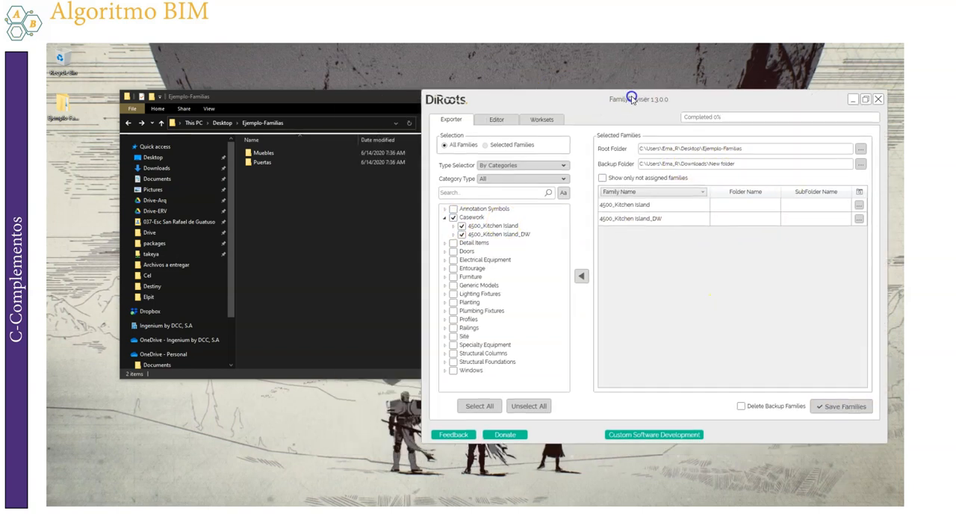
left_click(840, 410)
left_click(838, 406)
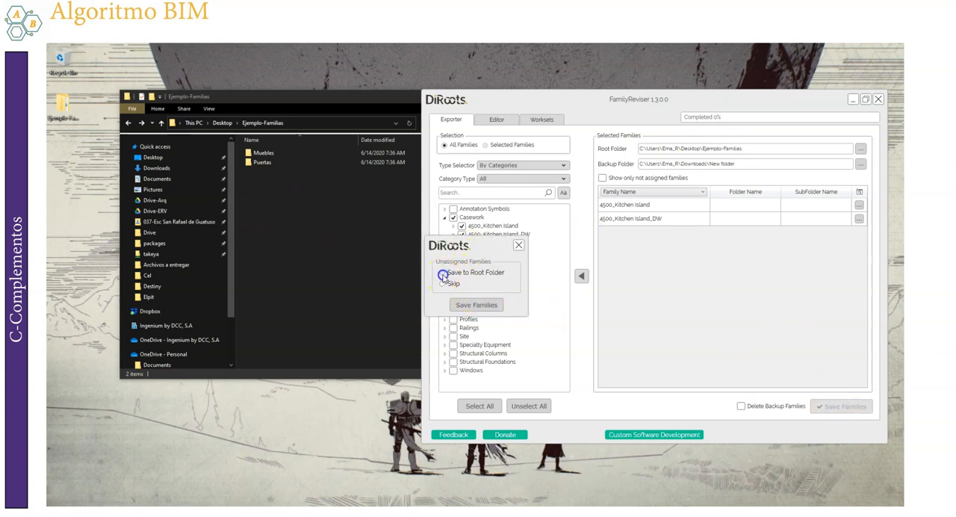
left_click(478, 306)
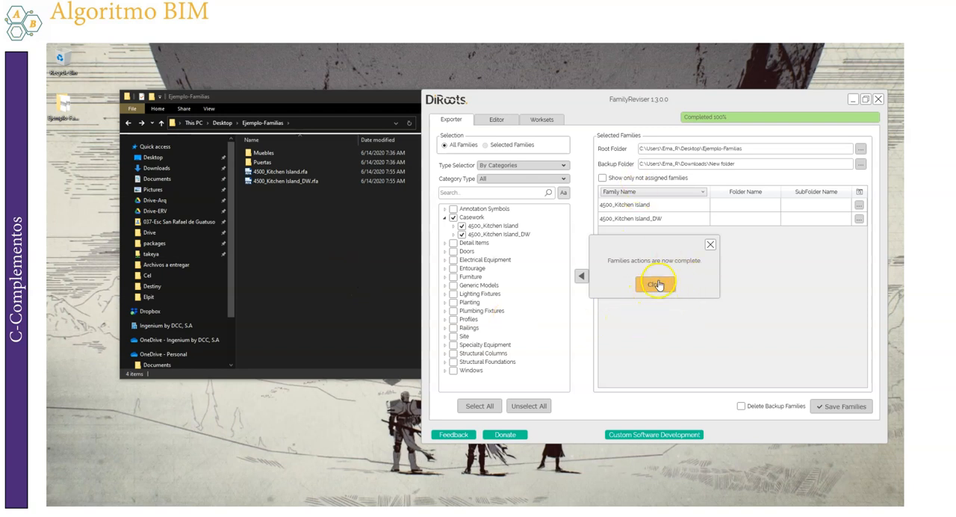
Close the completion notice, add the Doors category to the export, and assign all its families to the Puertas folder
left_click(659, 284)
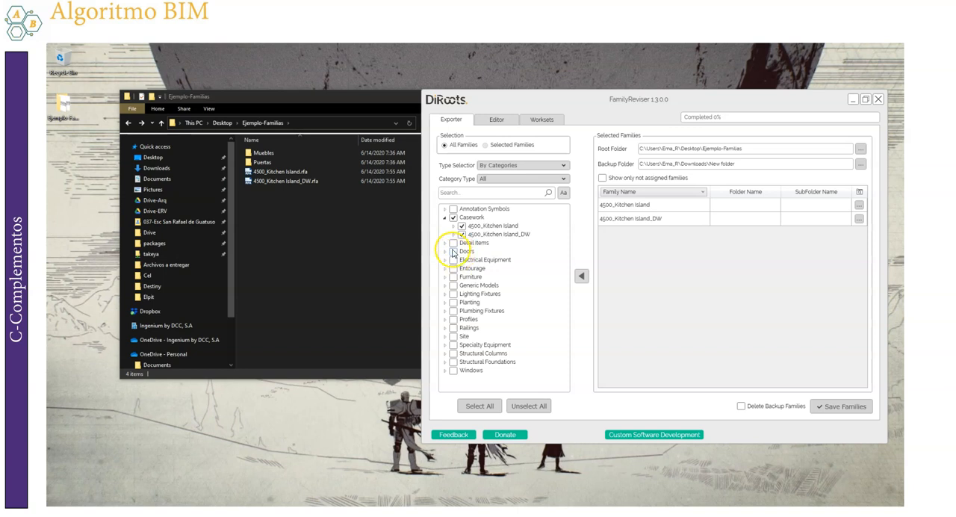
left_click(453, 252)
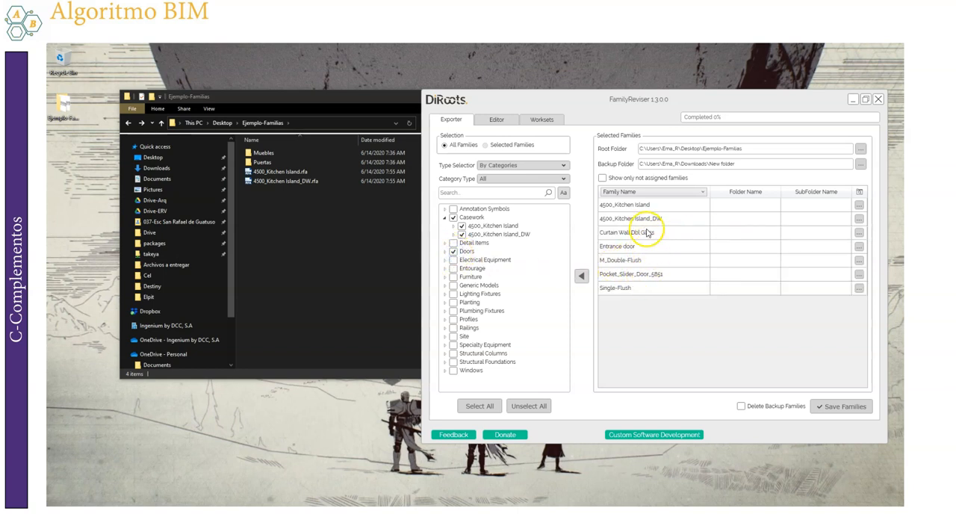
left_click(646, 232)
left_click(633, 291, "shift")
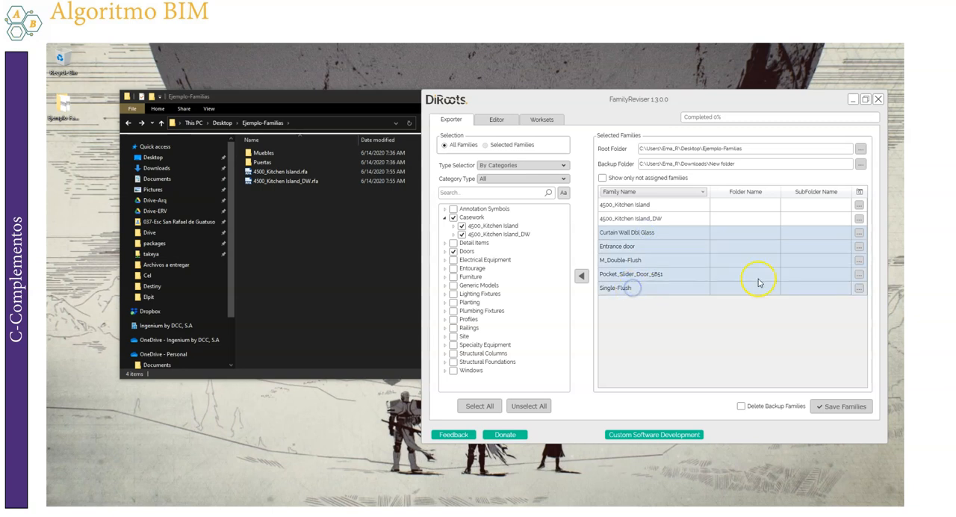
left_click(859, 236)
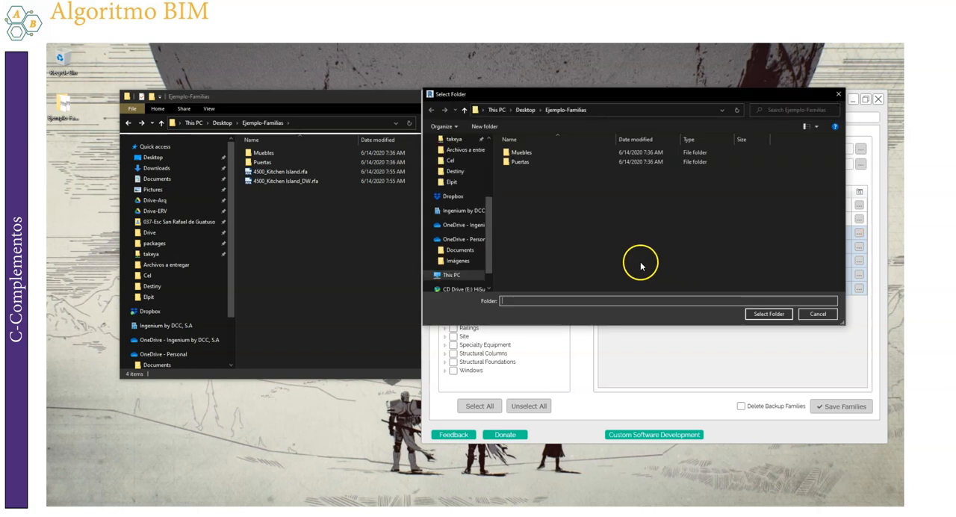
left_click(520, 164)
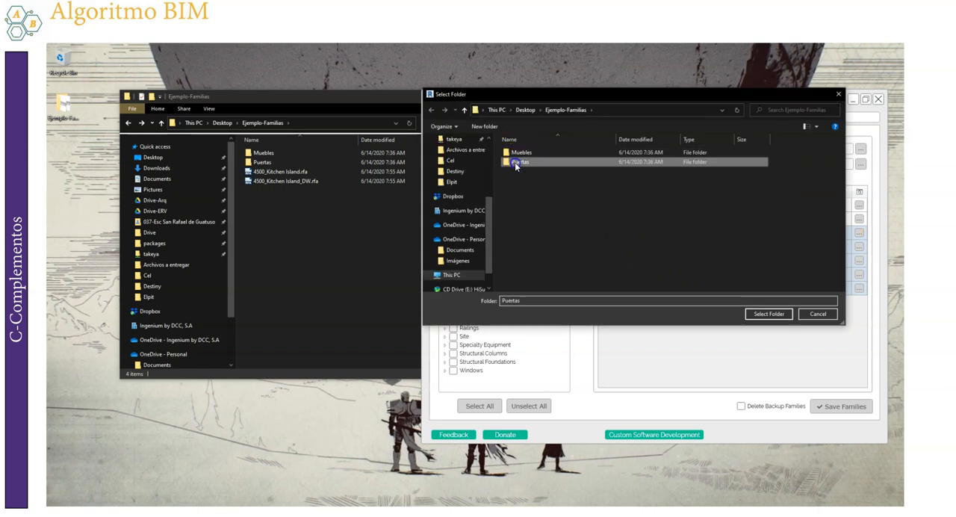
left_click(768, 314)
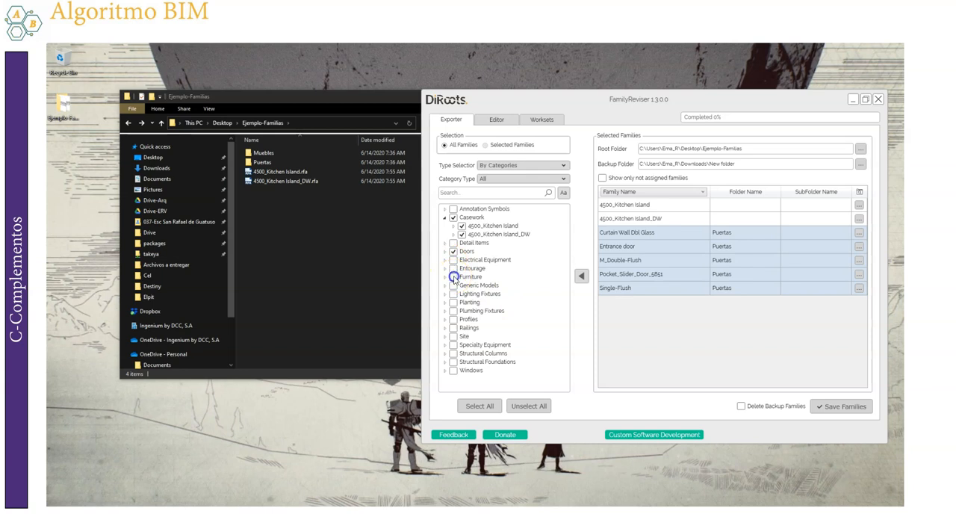
Add the Furniture category to the export and assign its families, from Bar Chair to Table-Dining 01 (M), to the Muebles folder
left_click(453, 277)
left_click(641, 303)
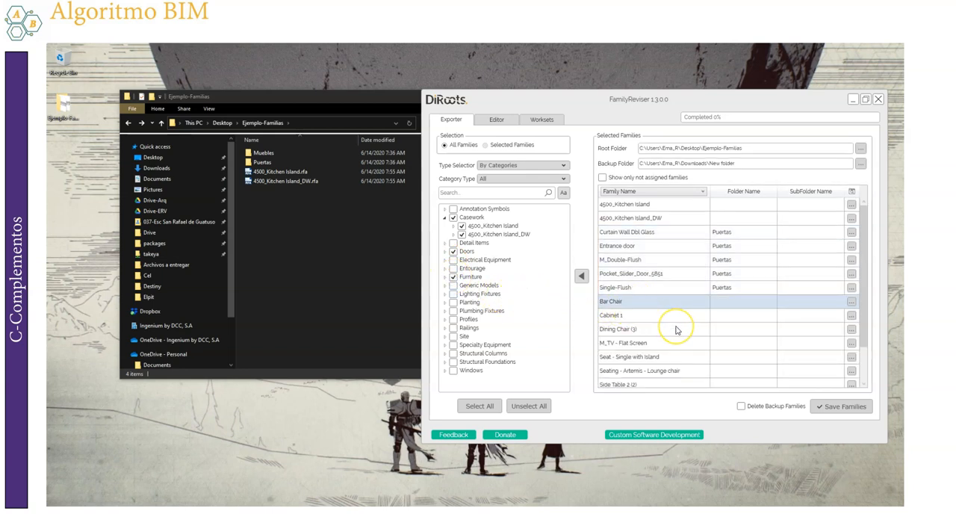
scroll(676, 329, "down", 1)
left_click(629, 371, "shift")
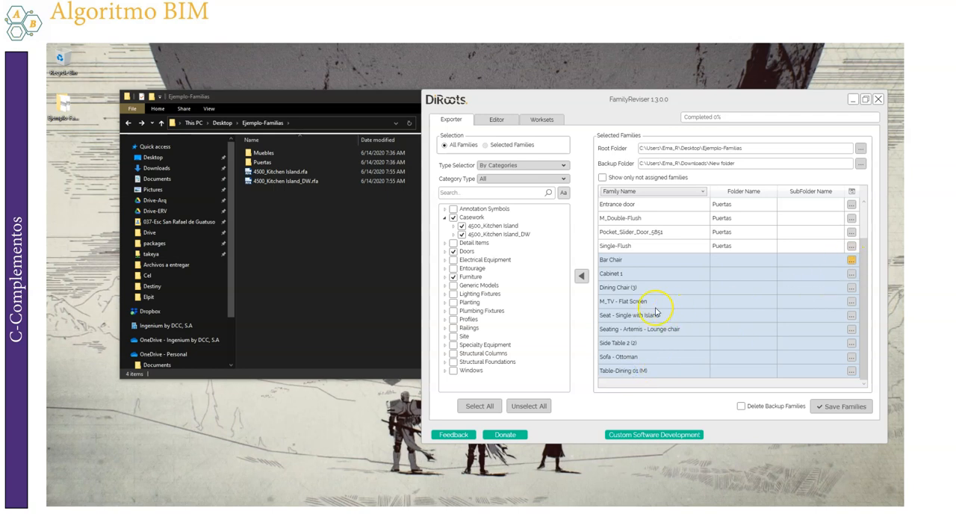
left_click(523, 153)
left_click(769, 315)
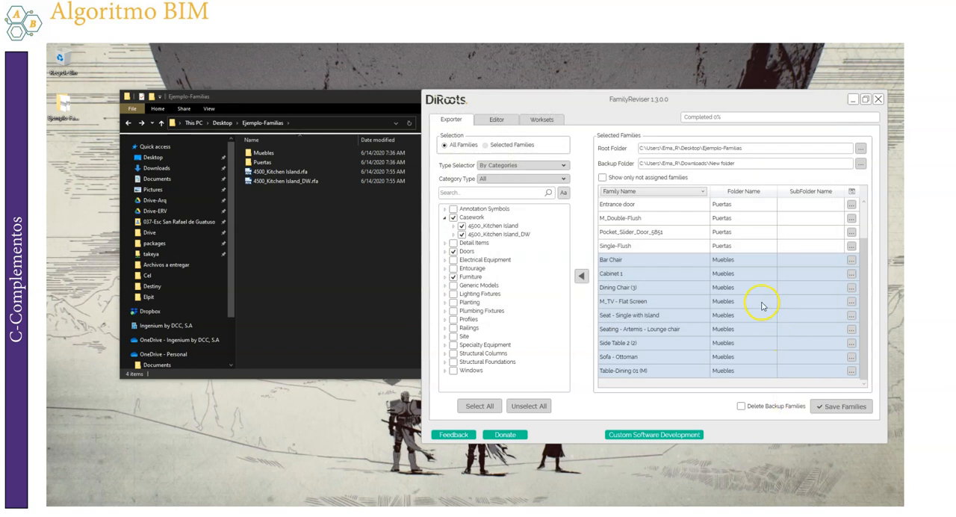
Save the selected casework, door and furniture families to their assigned folders and dismiss the completion notice
scroll(761, 307, "up", 1)
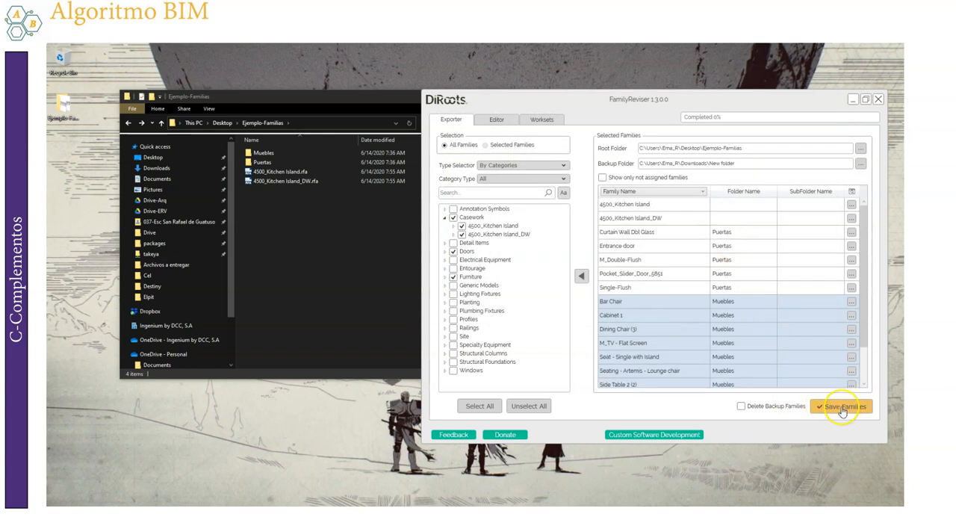
left_click(841, 409)
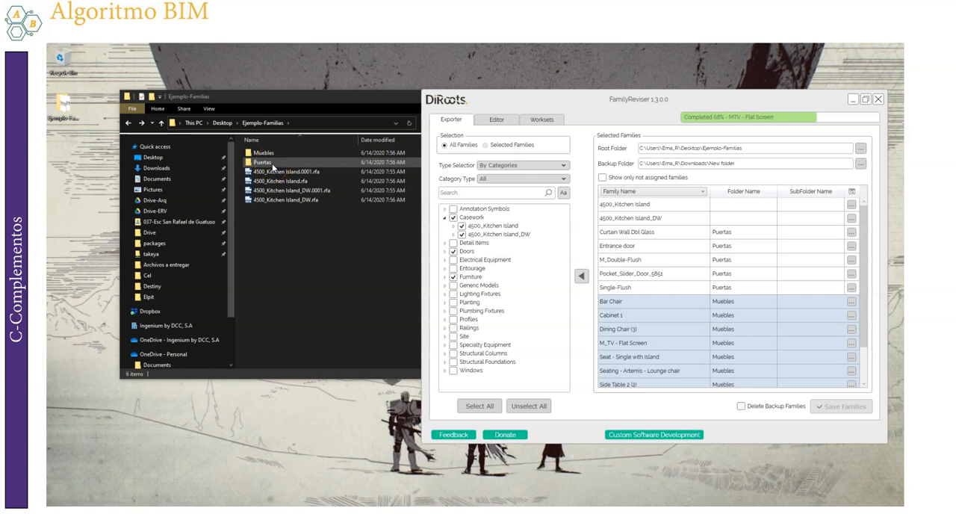
left_click_drag(354, 100, 332, 104)
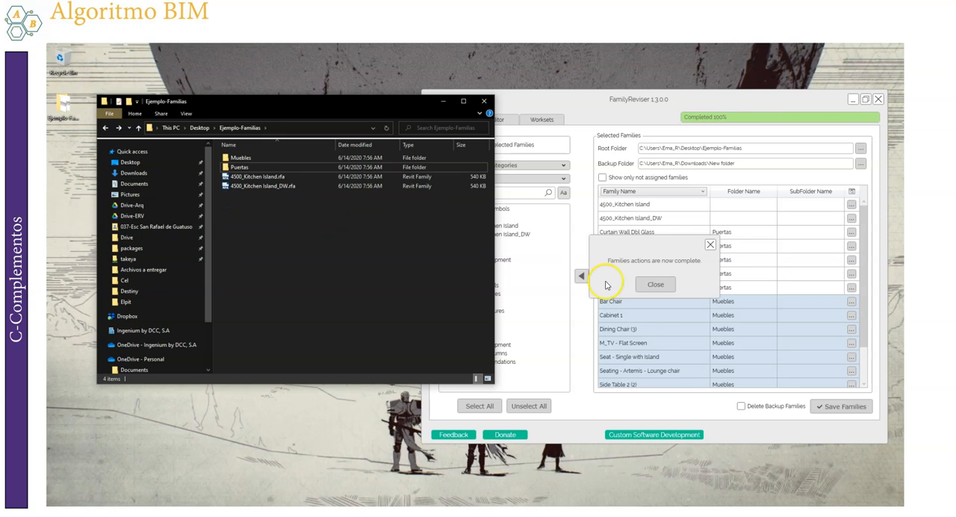
left_click(657, 286)
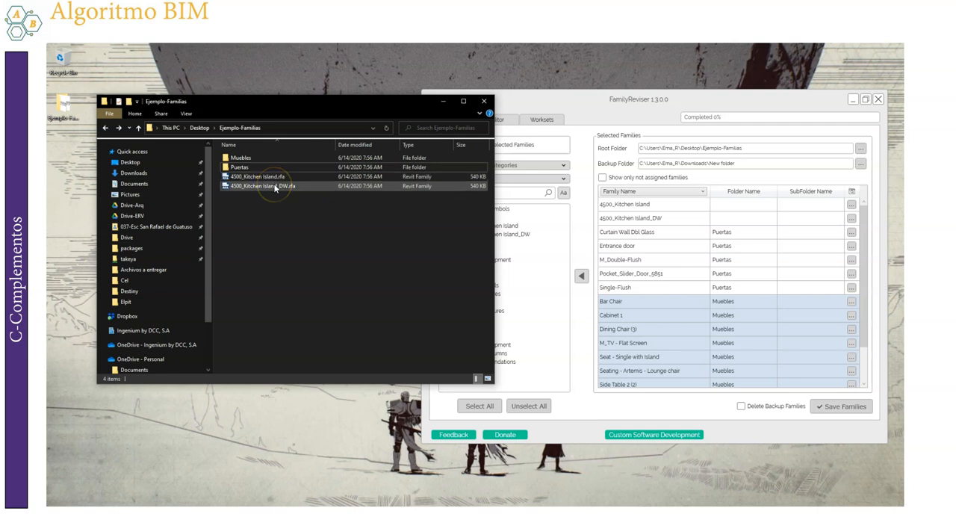
Inspect the exported family files in the Muebles and Puertas folders in File Explorer, and return to FamilyReviser
double_click(239, 158)
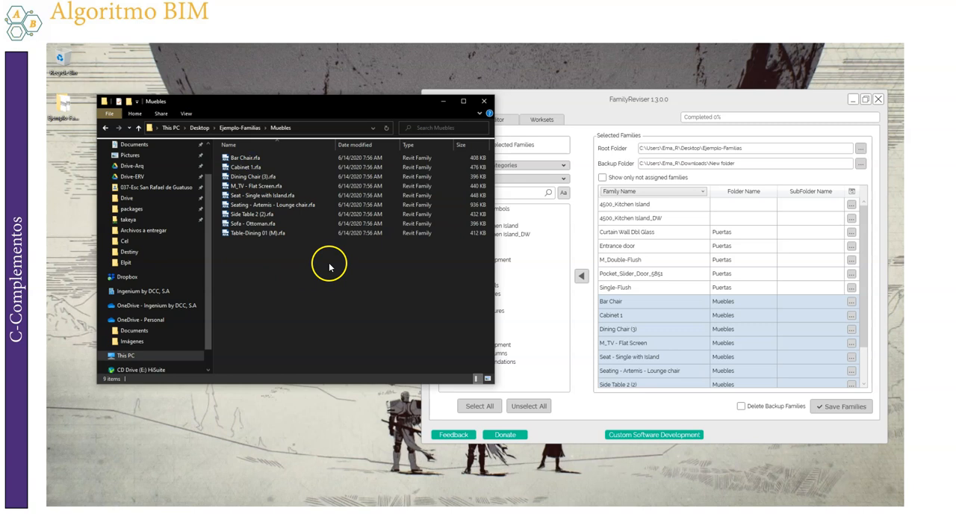
left_click(106, 128)
double_click(241, 166)
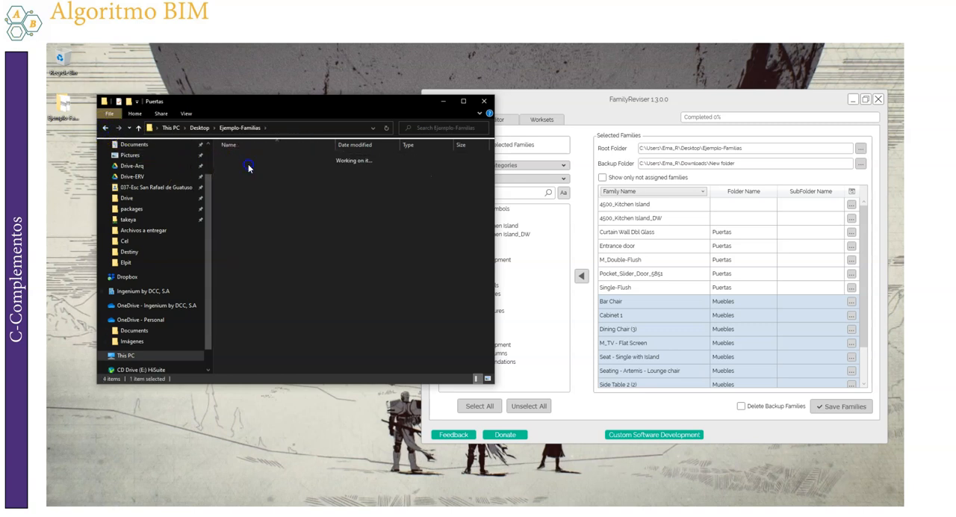
left_click(592, 118)
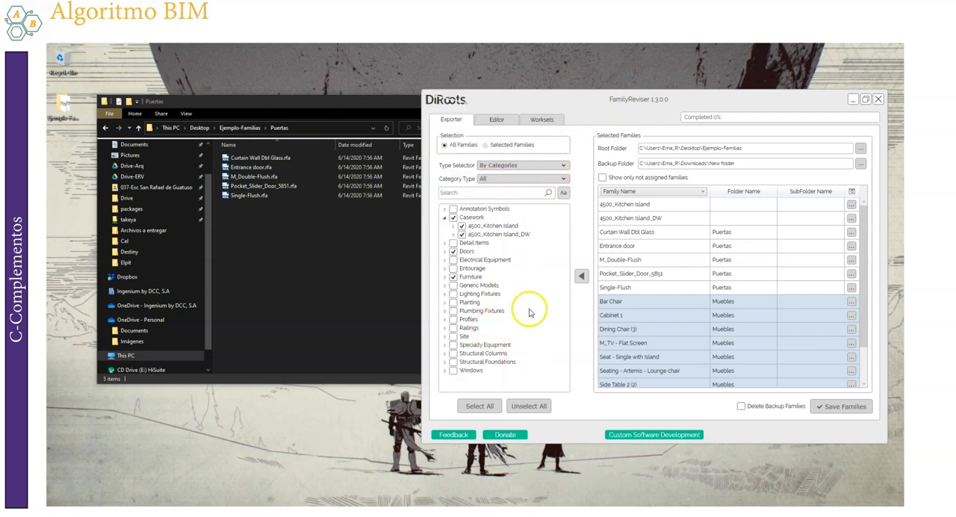
Open the family Editor, look through the loadable families list, and check the Family Name and Type Name options
left_click_drag(583, 106, 475, 109)
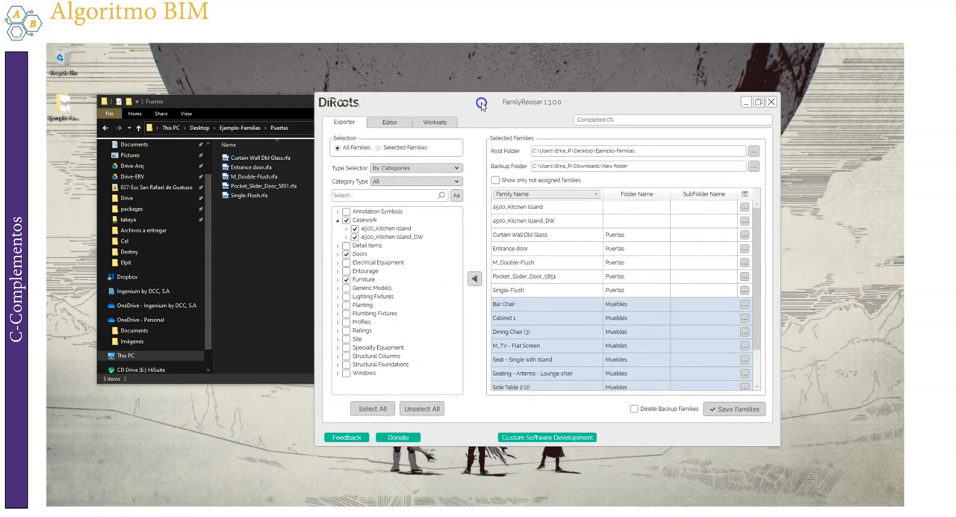
left_click(388, 124)
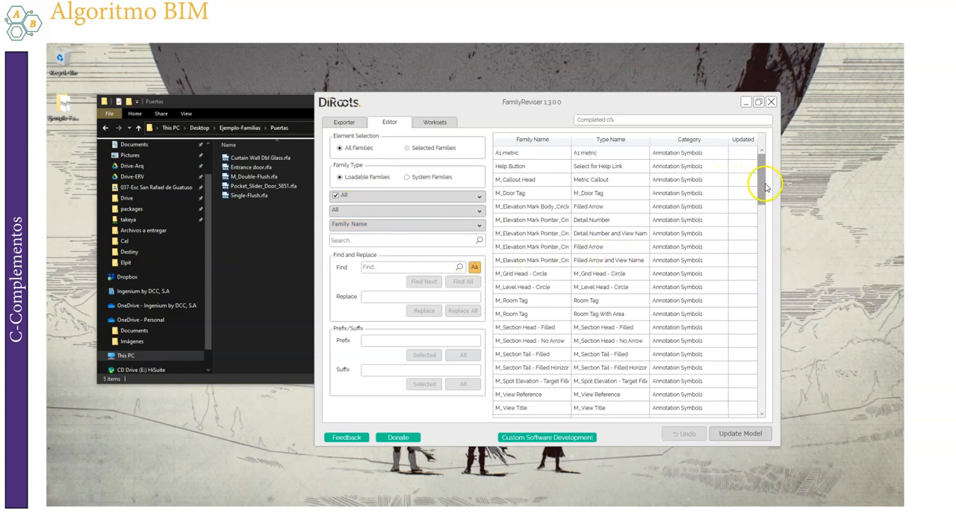
scroll(765, 252, "down", 3)
mouse_move(765, 253)
left_mouse_down()
mouse_move(762, 410)
mouse_move(792, 237)
mouse_move(777, 59)
mouse_move(758, 141)
left_mouse_up()
left_click(407, 270)
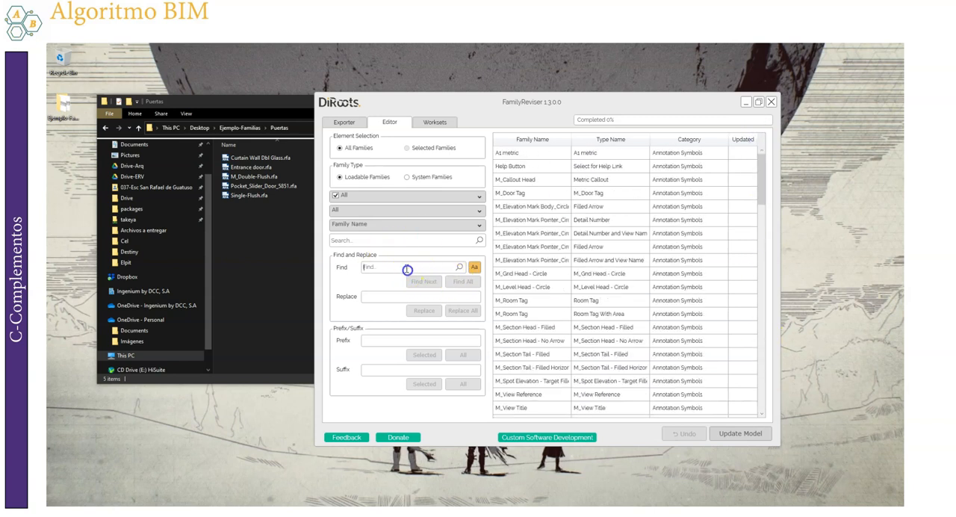
left_click(378, 223)
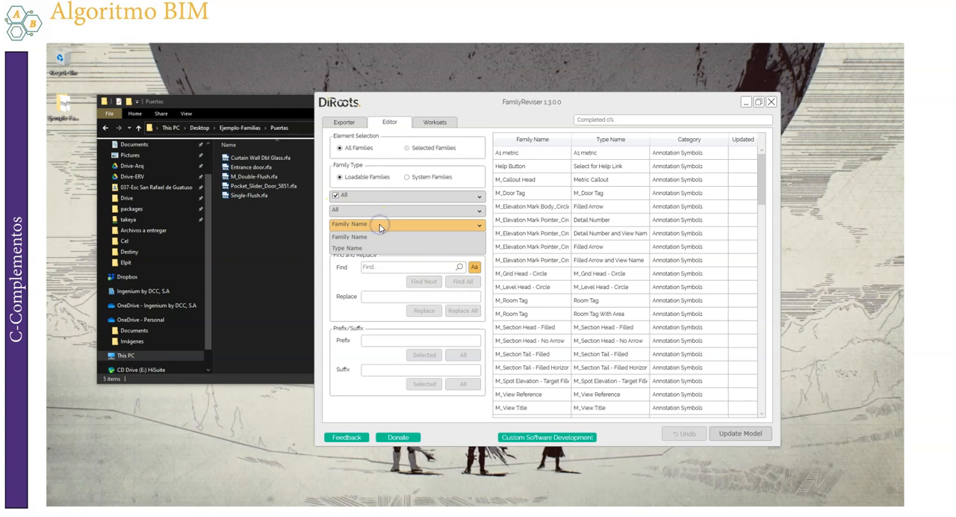
left_click(379, 226)
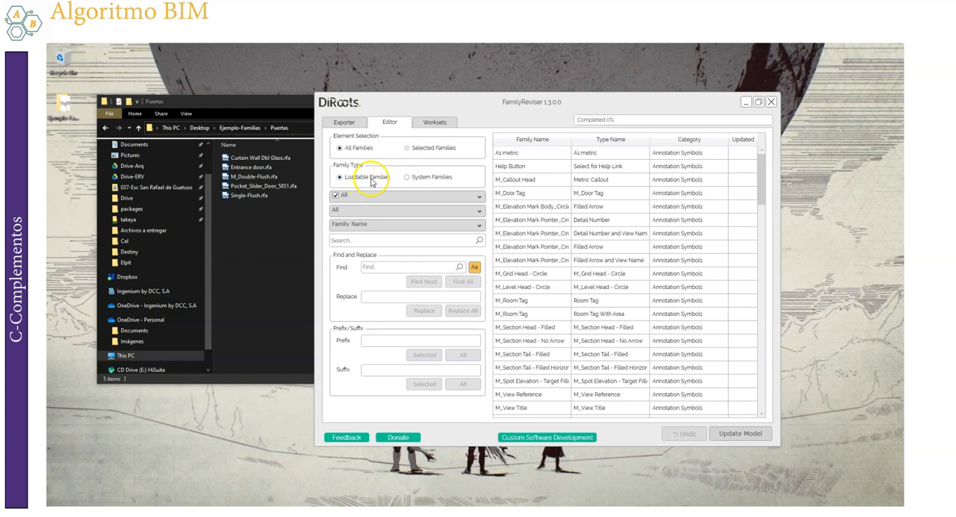
Switch the family type to System Families and review the full list of system types, from cable trays to walls
left_click(409, 177)
left_click_drag(604, 103, 549, 103)
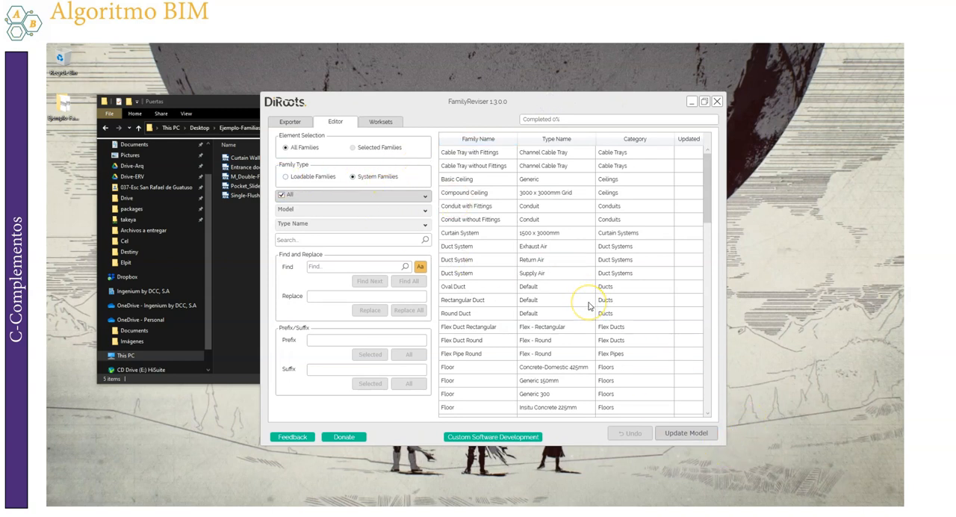
scroll(603, 305, "down", 4)
scroll(708, 313, "down", 4)
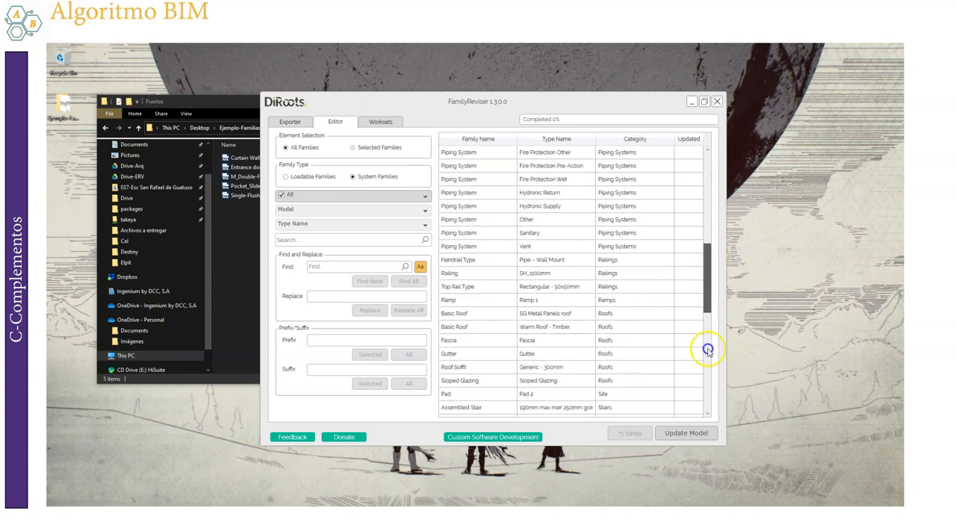
scroll(708, 350, "down", 6)
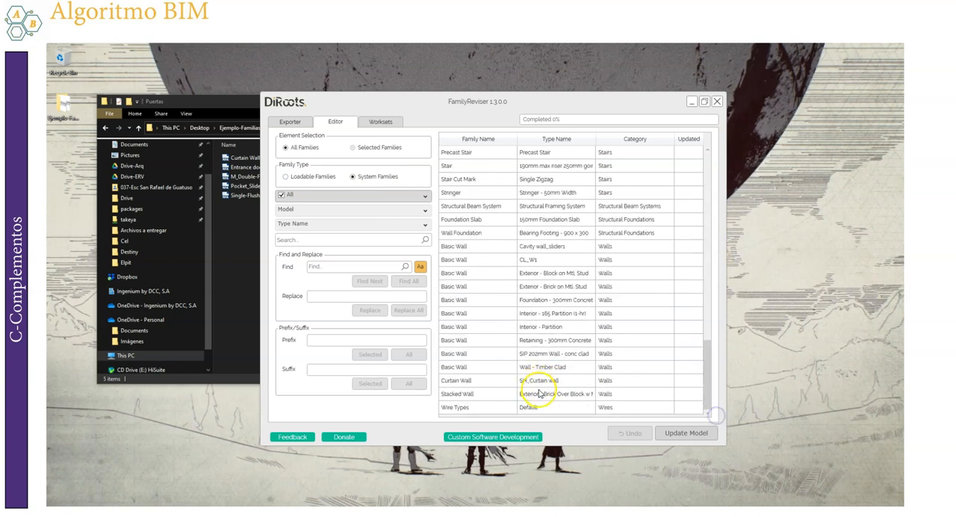
left_click_drag(710, 376, 710, 149)
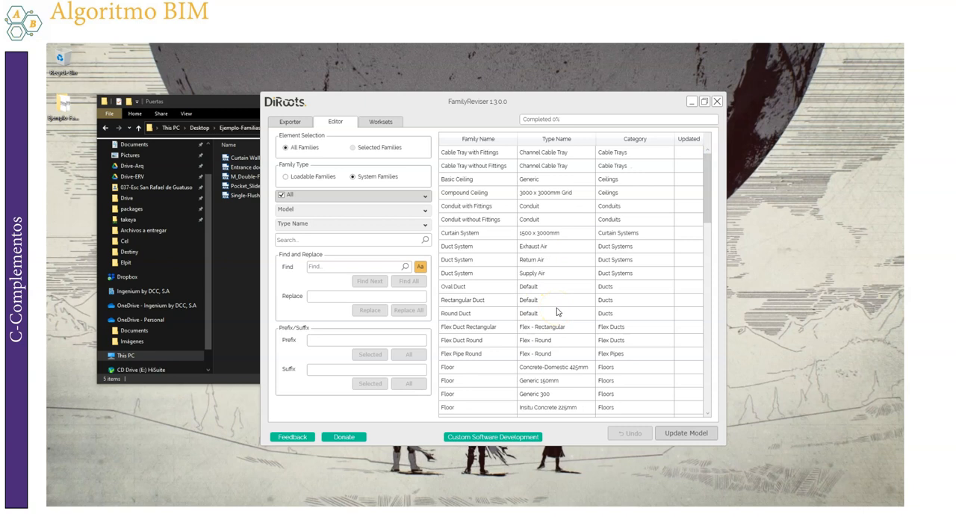
left_click_drag(703, 207, 712, 244)
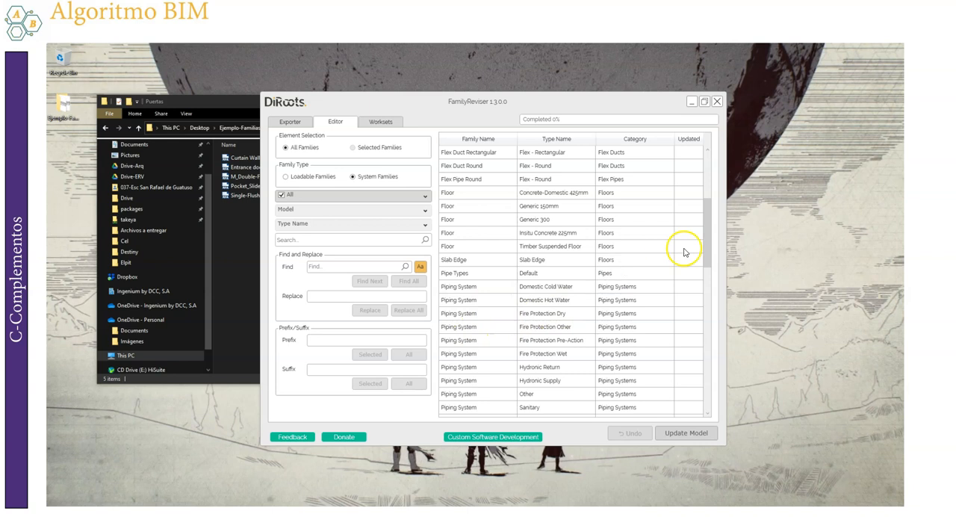
left_click(707, 323)
left_click_drag(707, 323, 705, 414)
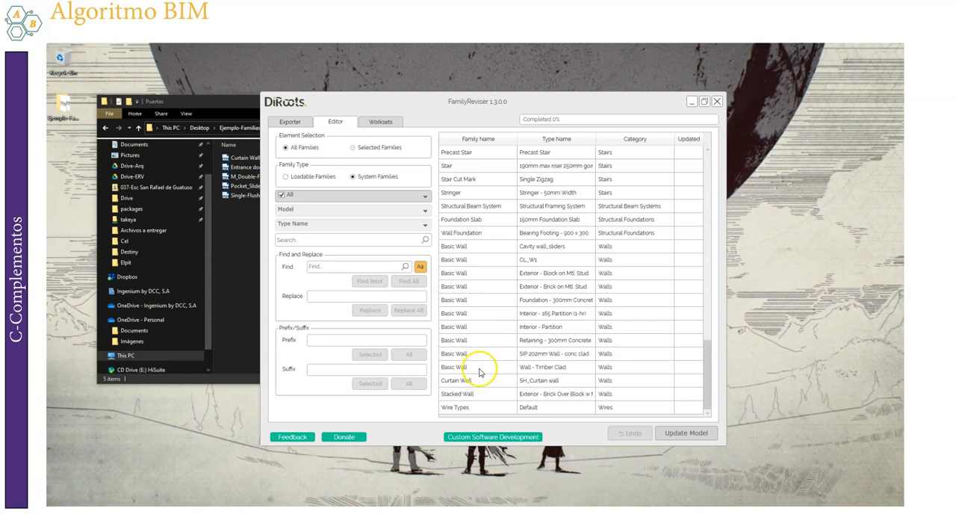
Return to Loadable Families, find every family name containing M_, and replace all occurrences with nothing
left_click(313, 177)
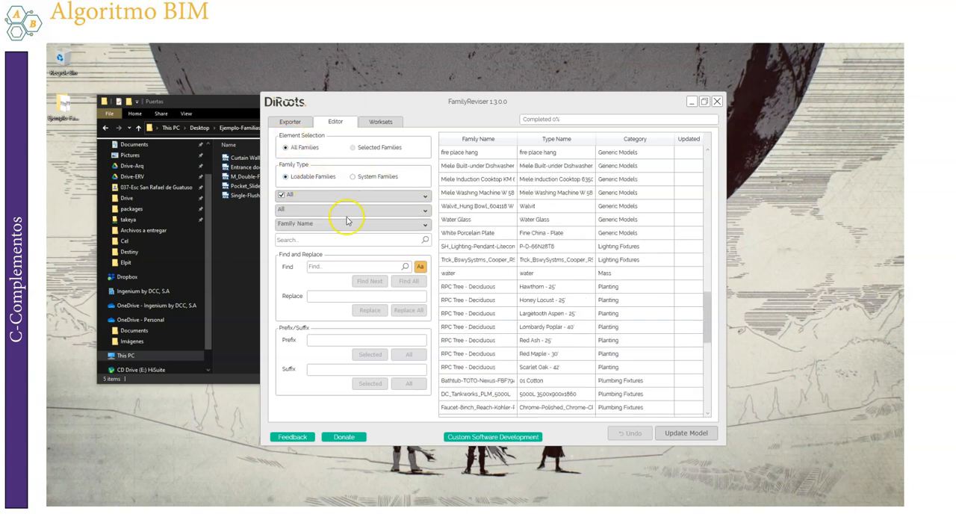
left_click_drag(708, 318, 708, 152)
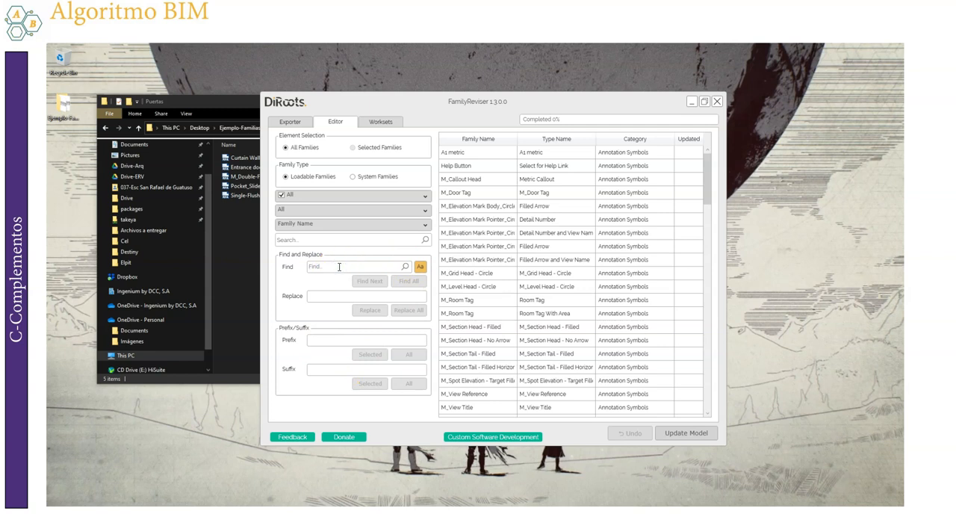
type("M_")
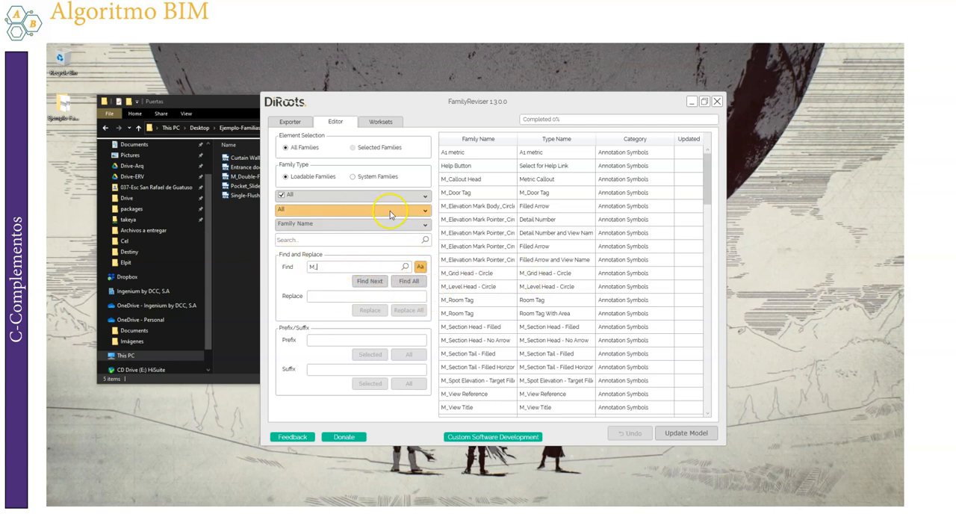
left_click(406, 285)
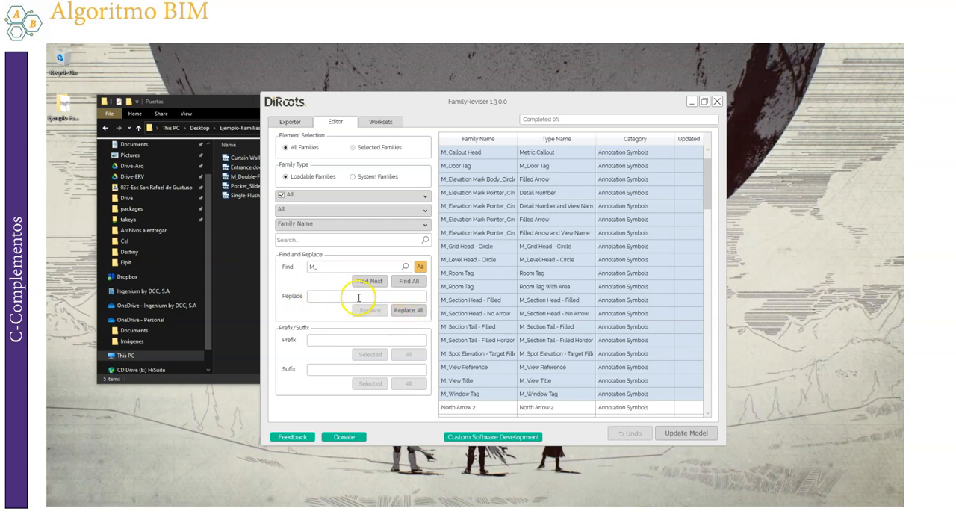
left_click(408, 313)
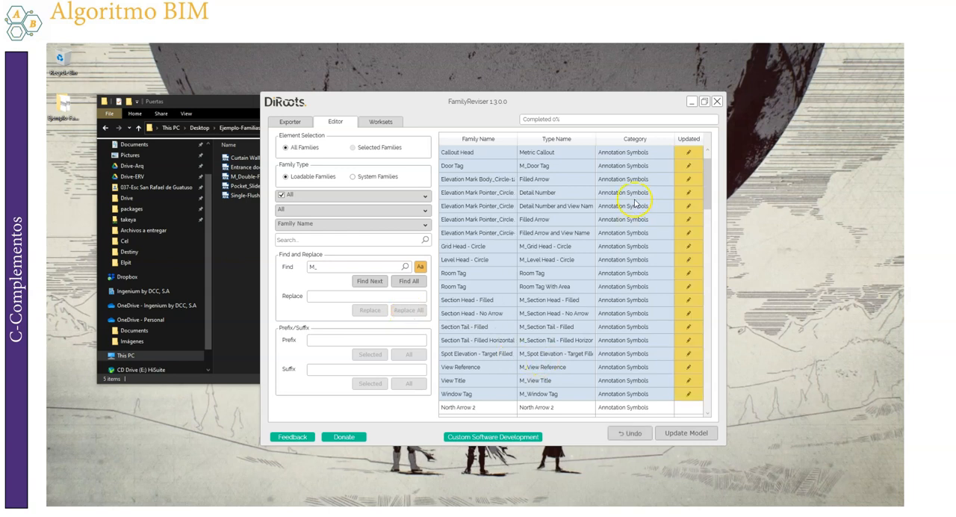
left_click_drag(707, 199, 707, 192)
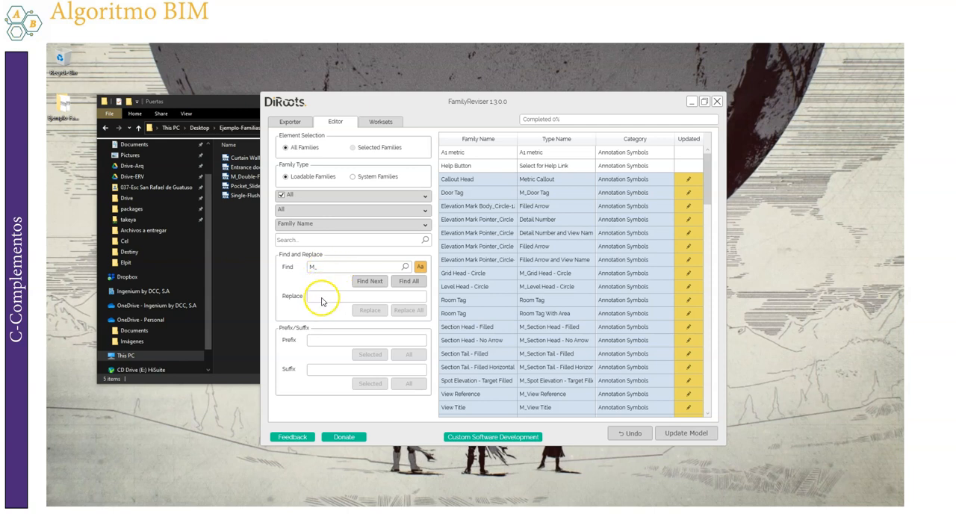
Find every family name containing Elevation and replace all occurrences with Elevacion
left_click(320, 341)
left_click_drag(319, 268, 292, 269)
left_click(344, 297)
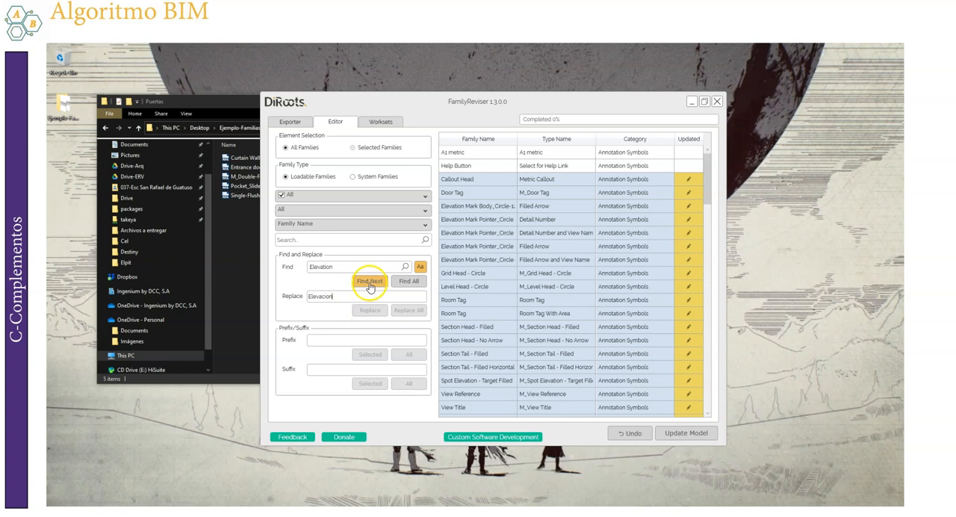
left_click(407, 281)
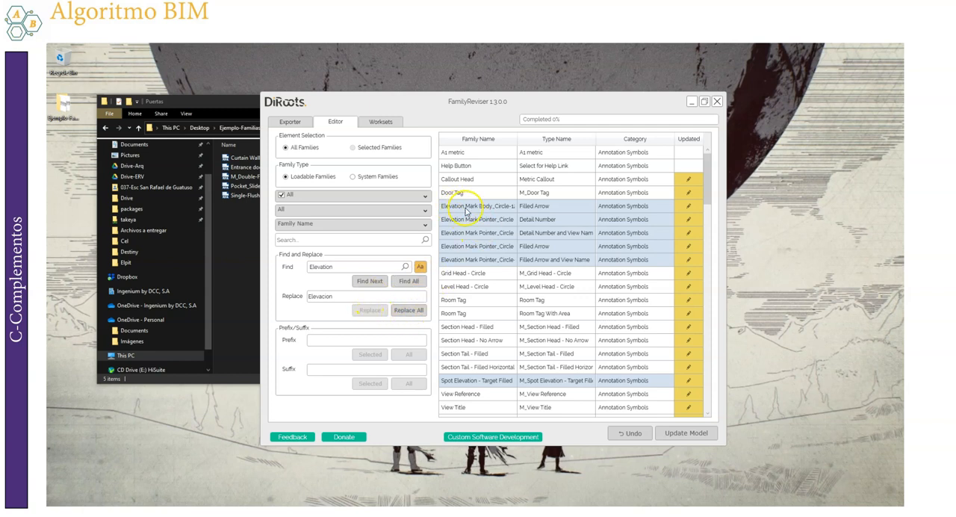
left_click(408, 310)
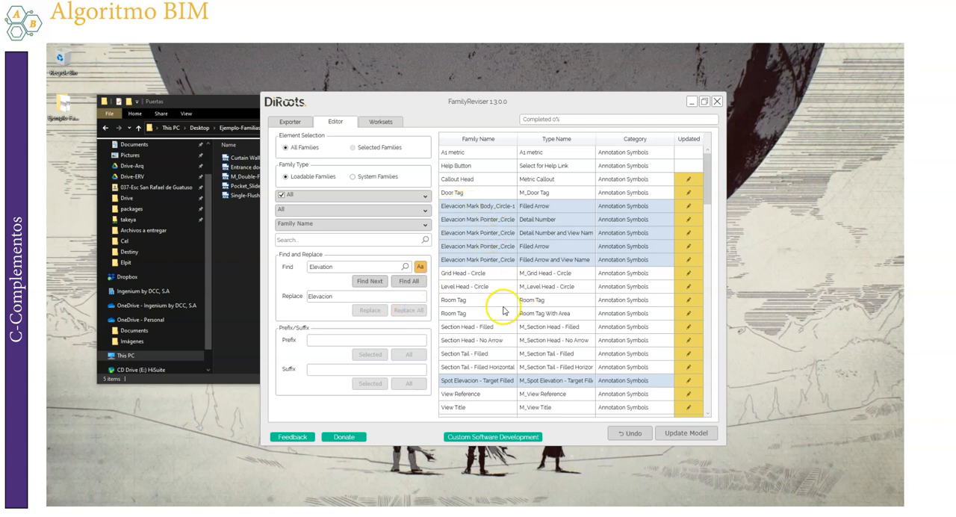
Enter AB- as the prefix and -01 as the suffix, and add the prefix to all family names
left_click(321, 342)
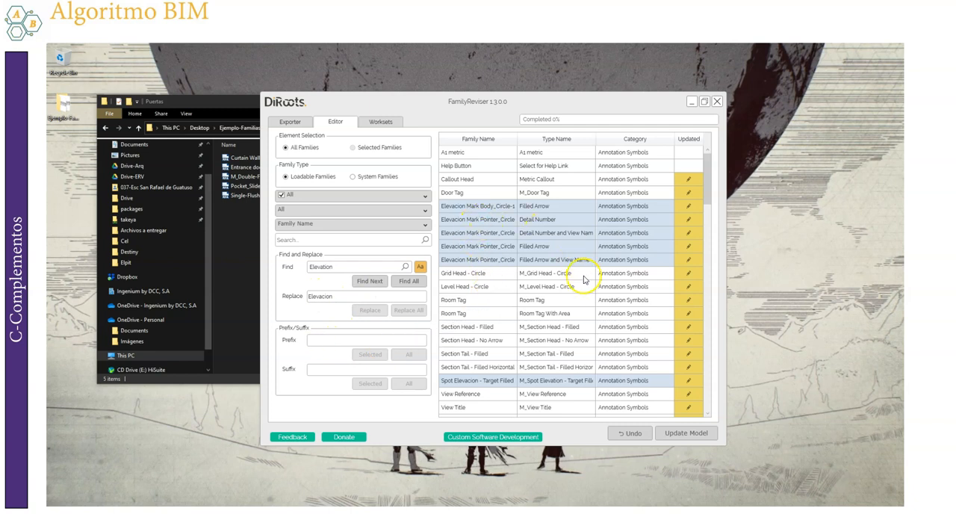
scroll(556, 273, "down", 10)
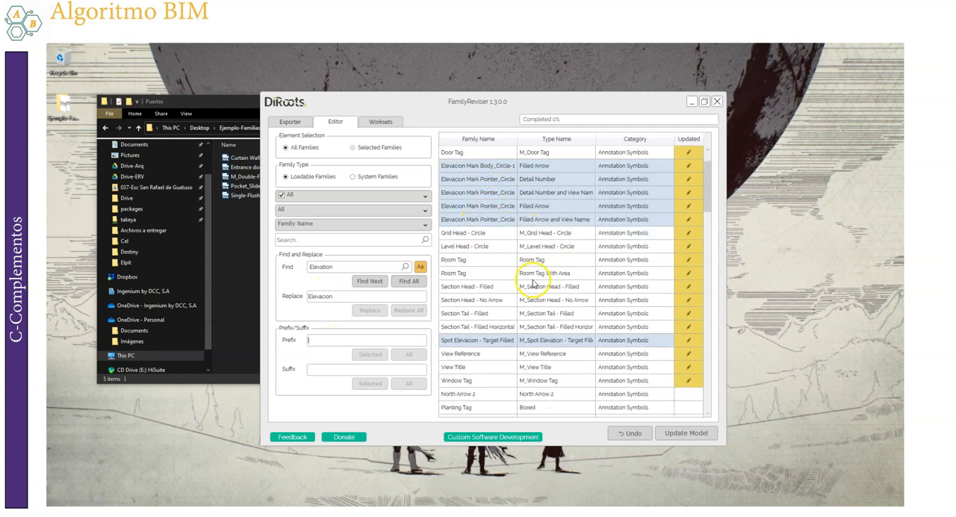
scroll(487, 380, "down", 5)
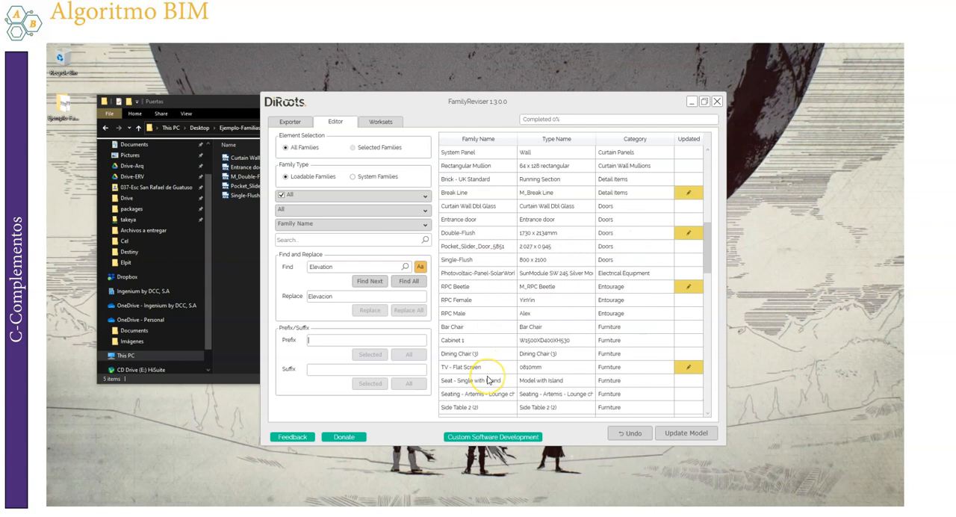
left_click(314, 341)
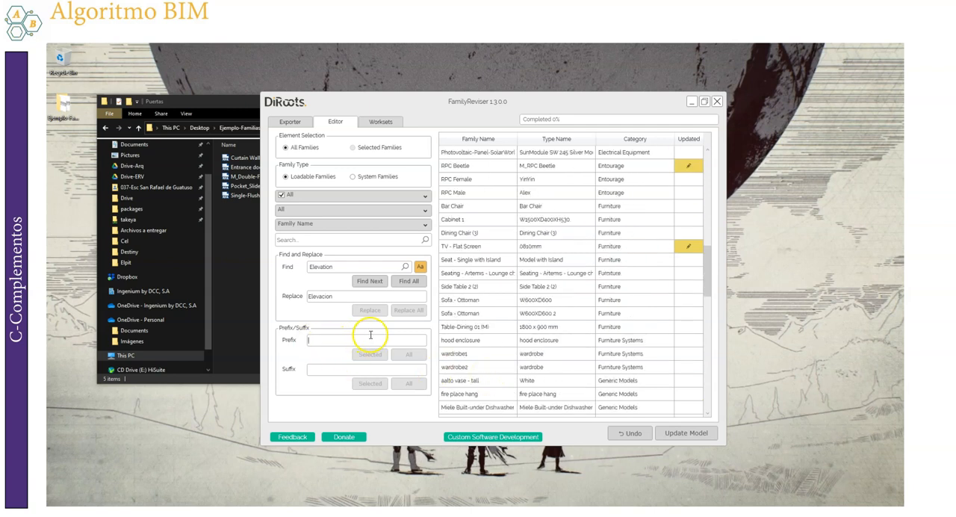
left_click(344, 339)
type("AB-")
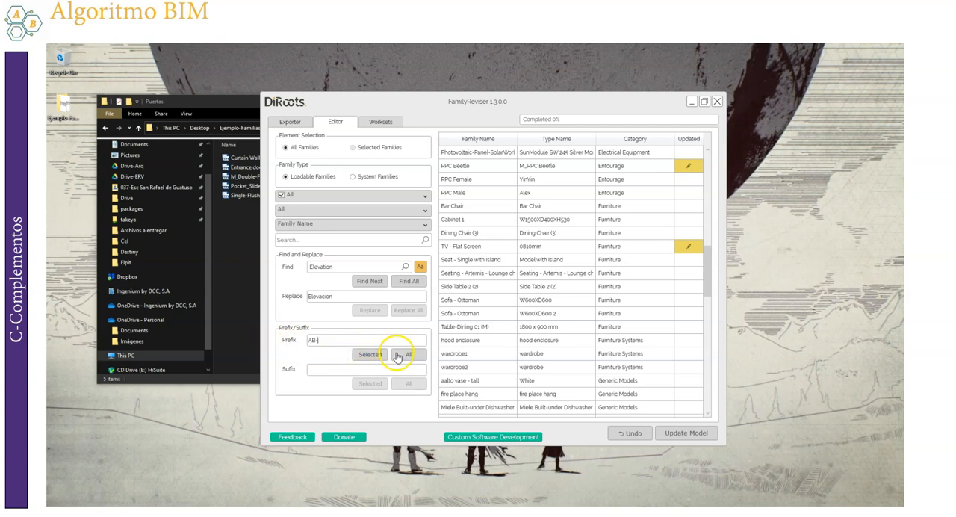
left_click(338, 368)
type("-01")
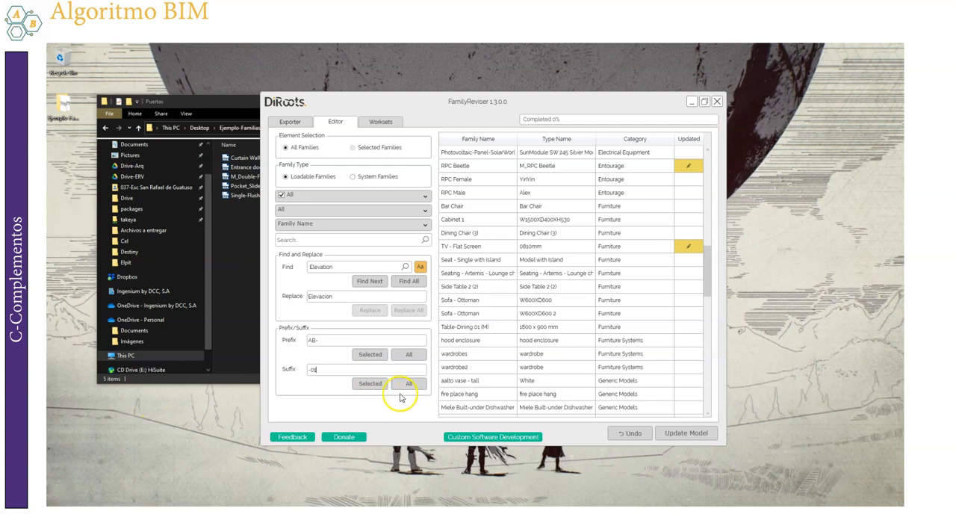
left_click(409, 356)
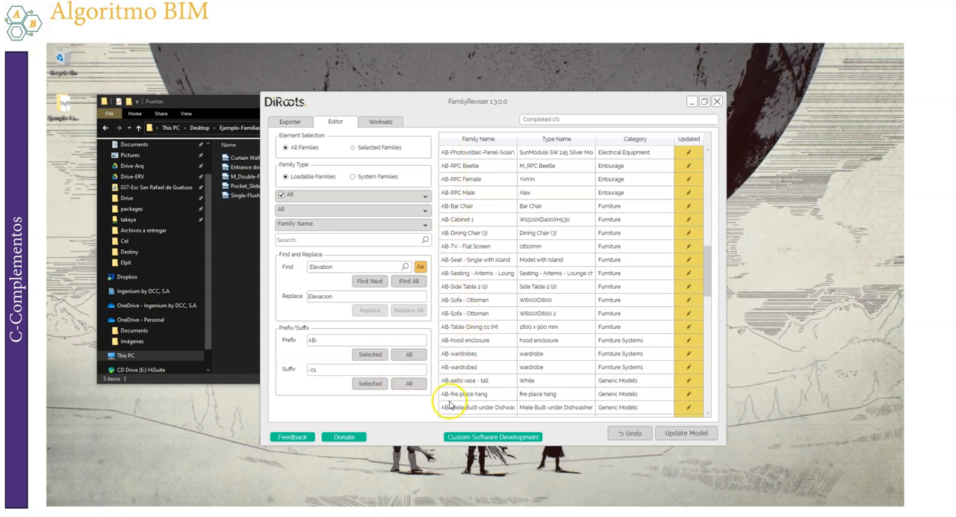
Add the -01 suffix to all family names and check the list of renamed families
scroll(444, 403, "down", 6)
scroll(450, 412, "down", 8)
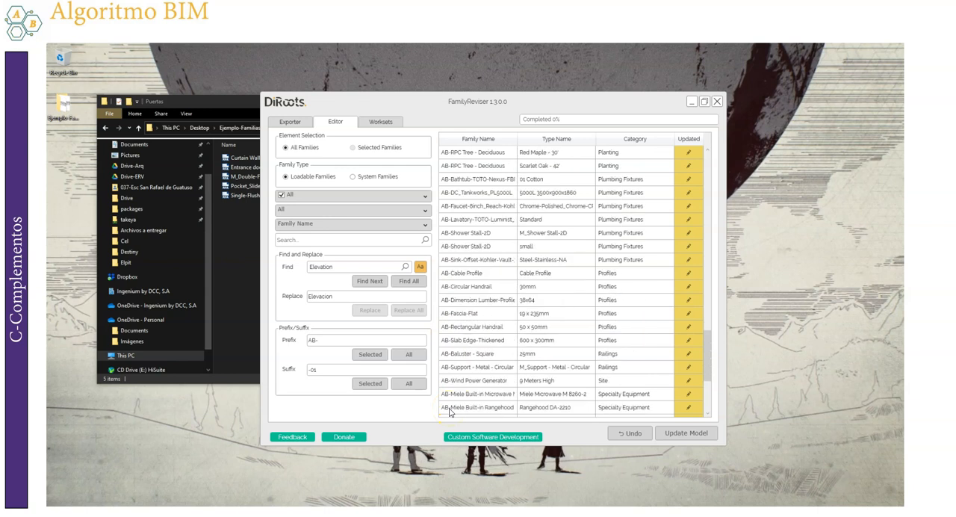
left_click(408, 385)
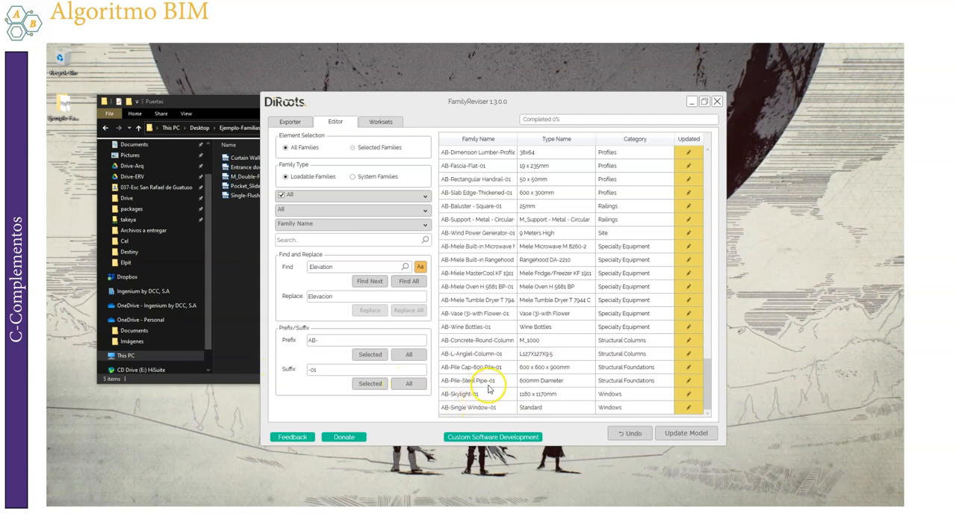
scroll(504, 277, "up", 5)
scroll(530, 281, "down", 5)
Add the -01 suffix to all family names two more times, and undo the repeated additions
left_click(410, 385)
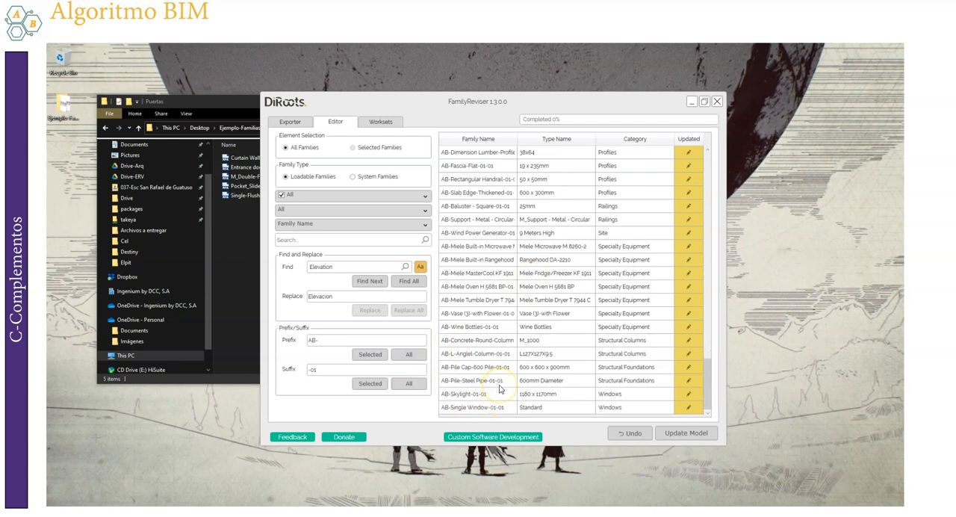
left_click(410, 384)
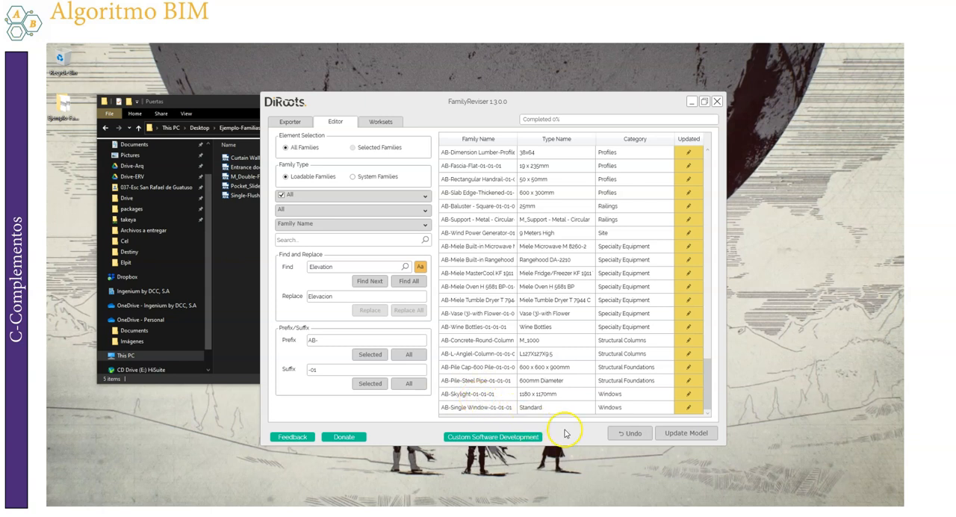
left_click(630, 437)
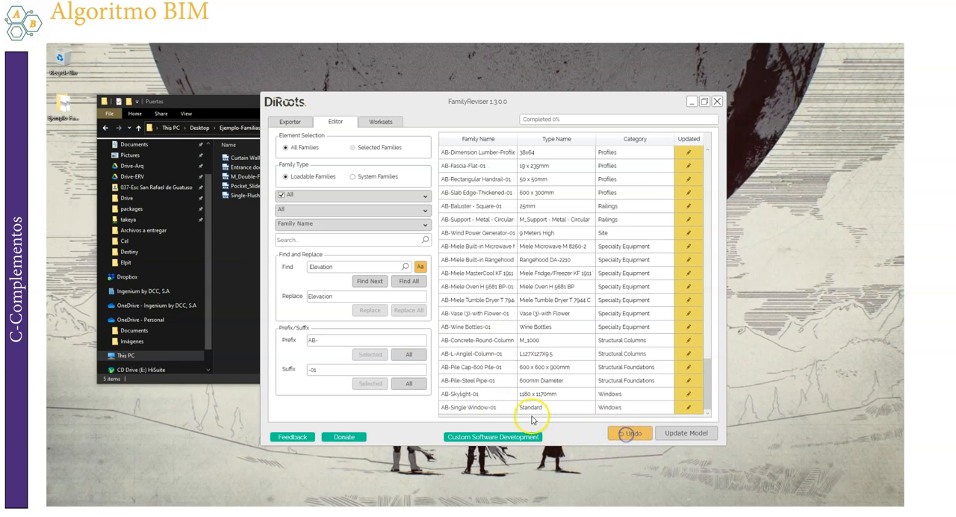
Review the renamed families, update the model with the new names, and dismiss the completion message
scroll(523, 375, "up", 10)
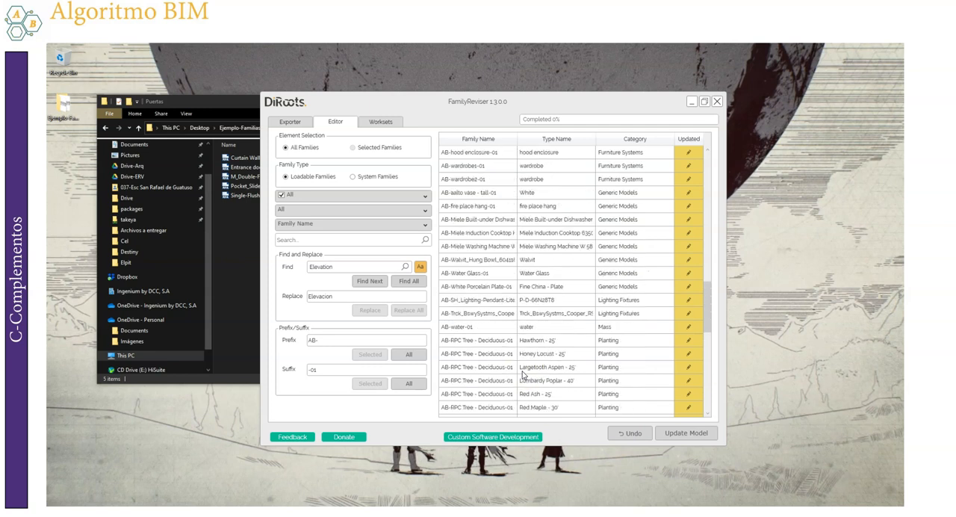
scroll(523, 375, "up", 15)
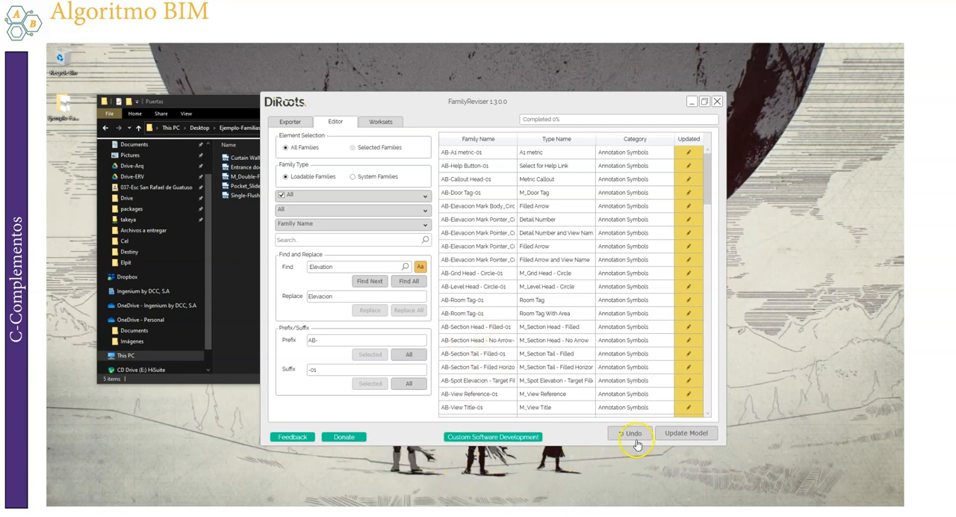
left_click(692, 435)
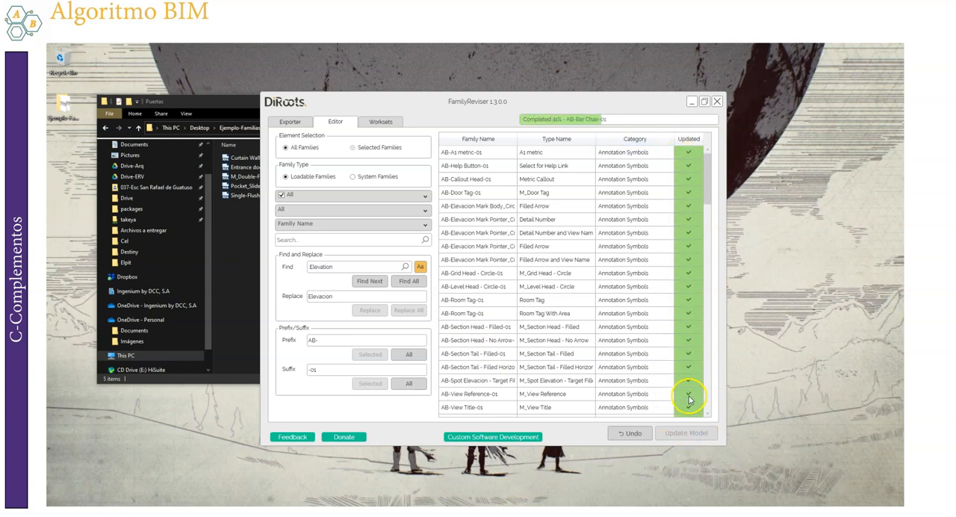
left_click(708, 176)
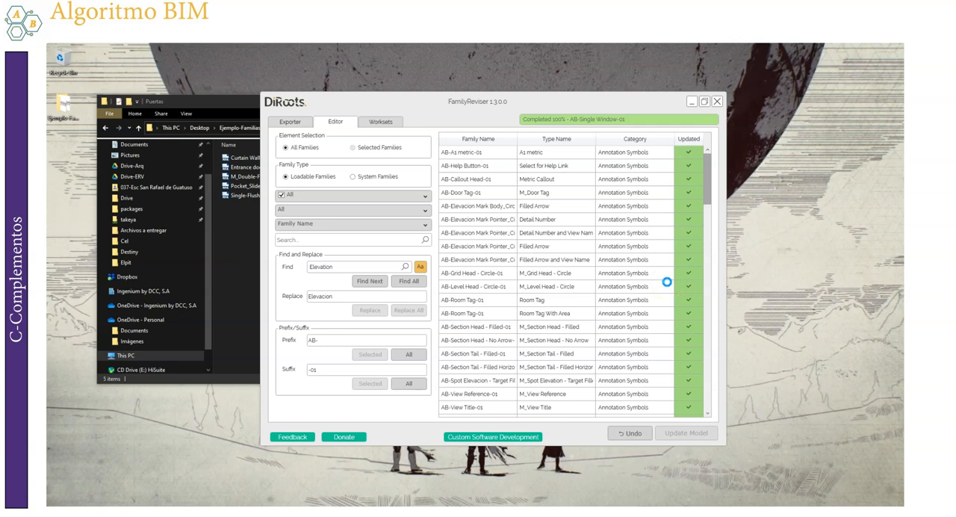
left_click(709, 194)
left_click(408, 281)
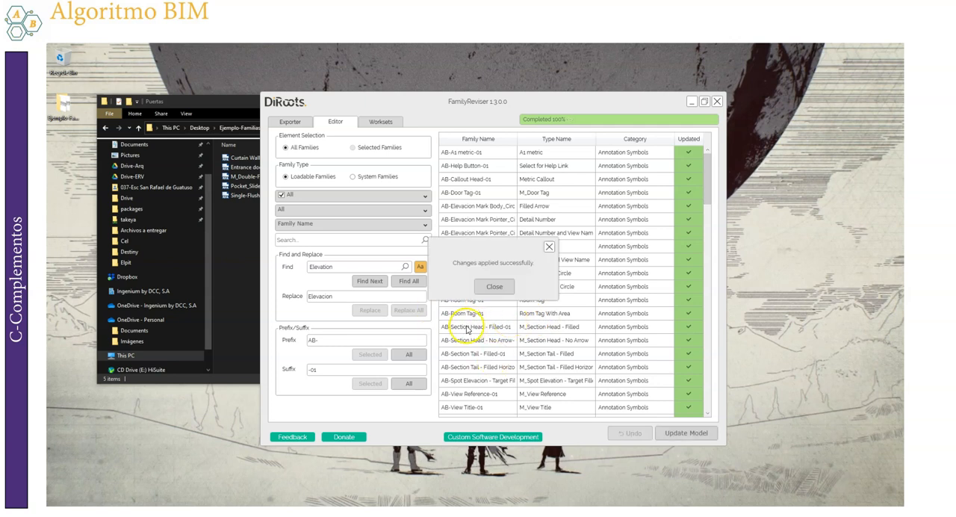
left_click(495, 288)
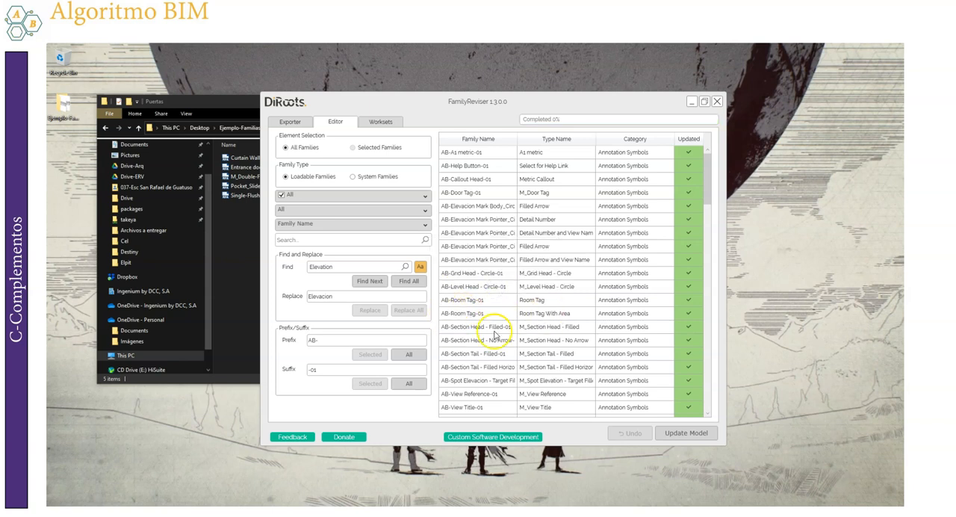
mouse_move(713, 381)
left_mouse_down()
mouse_move(711, 408)
mouse_move(711, 147)
left_mouse_up()
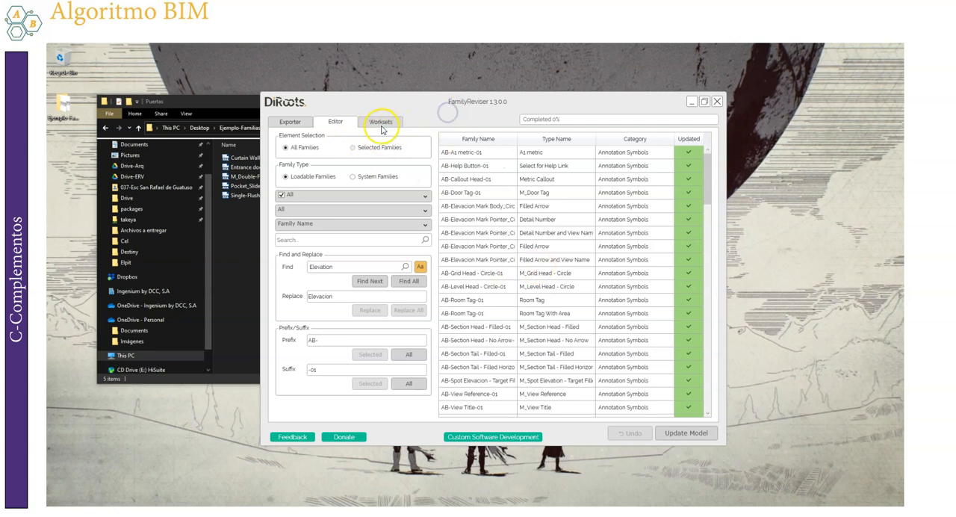
Open the Worksets section, look through the family list, and check the worksets available for the Generic 300 floor
left_click_drag(710, 196, 710, 200)
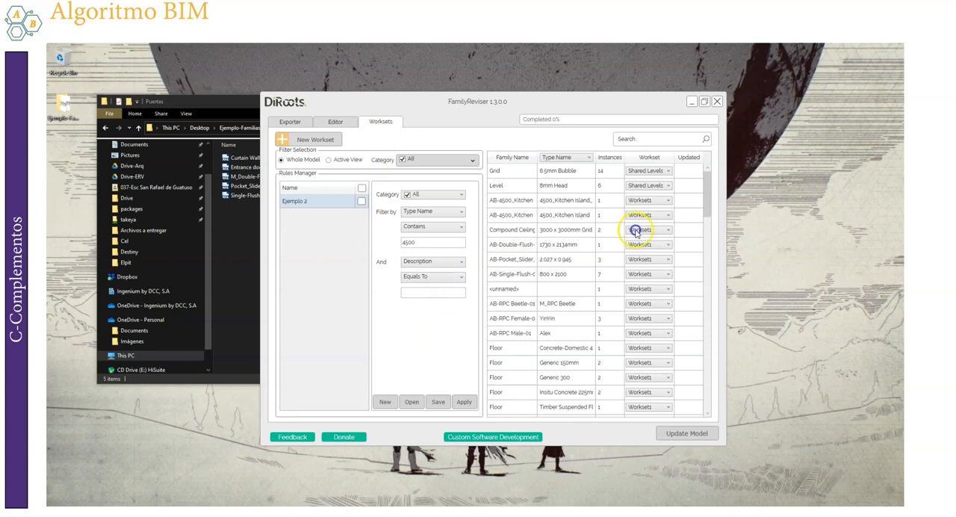
left_click_drag(706, 192, 708, 160)
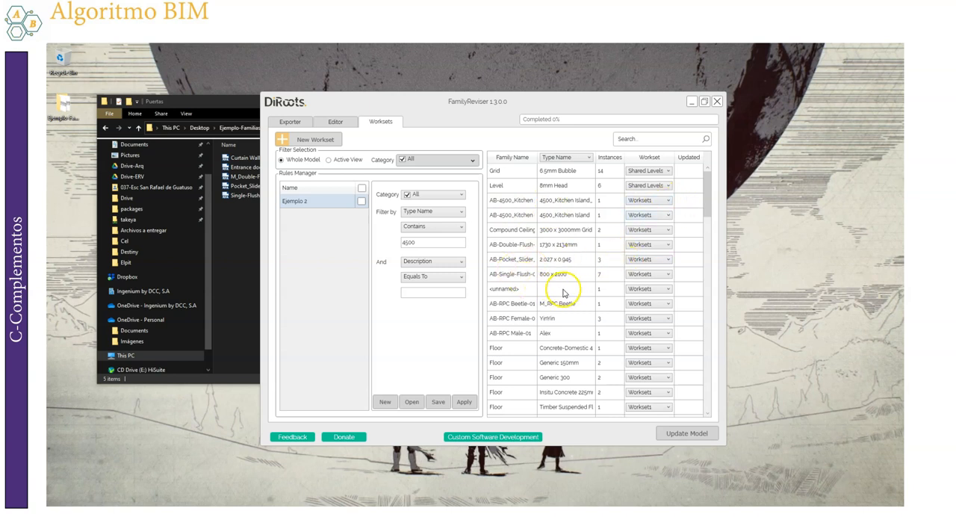
scroll(568, 284, "down", 3)
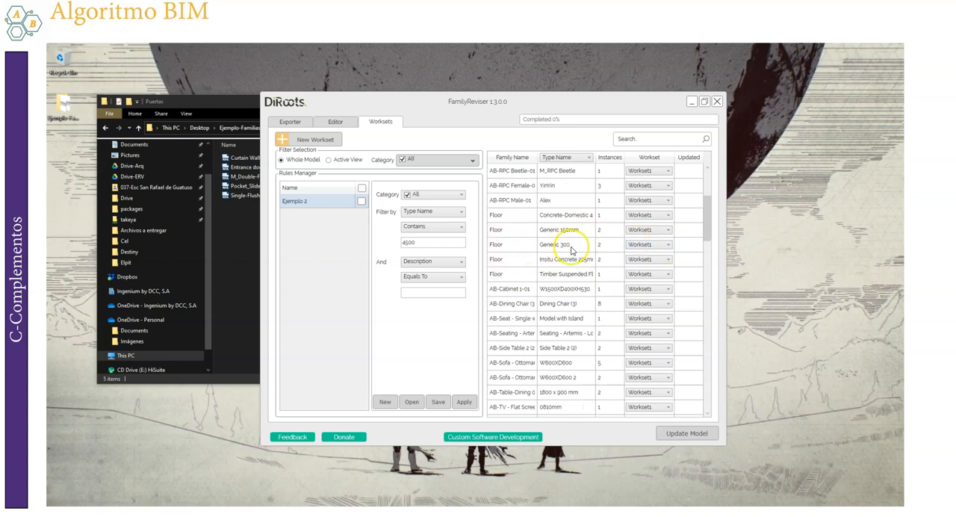
left_click(646, 246)
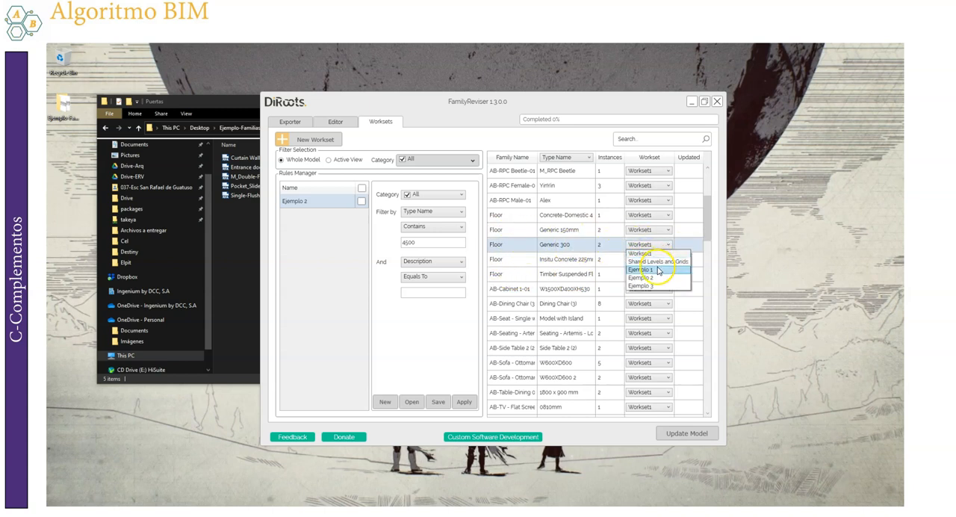
left_click(382, 308)
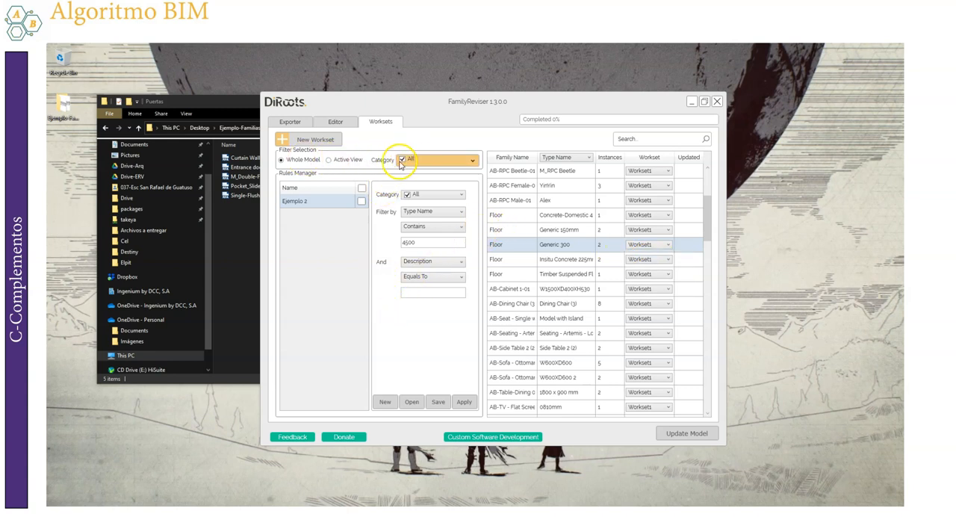
Limit the whole-model category filter to Floors only
left_click(428, 164)
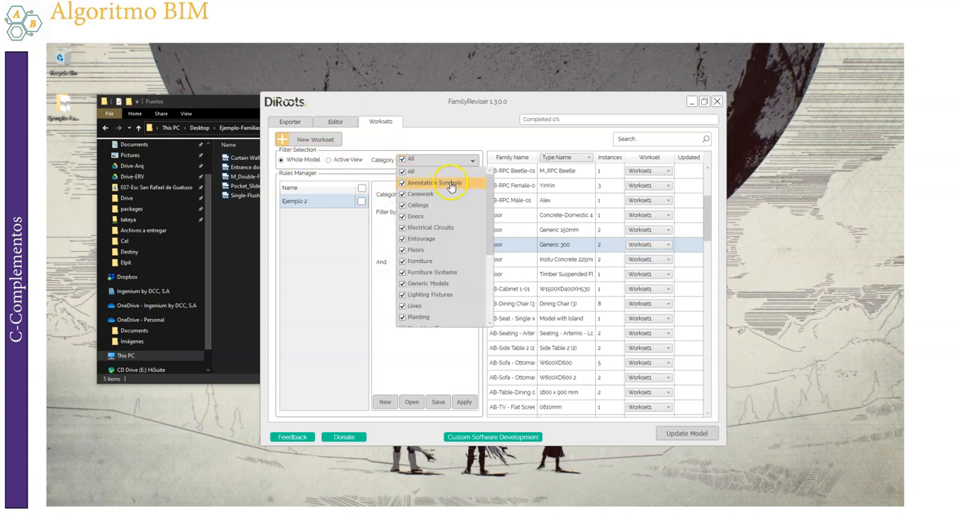
left_click(402, 172)
left_click(403, 249)
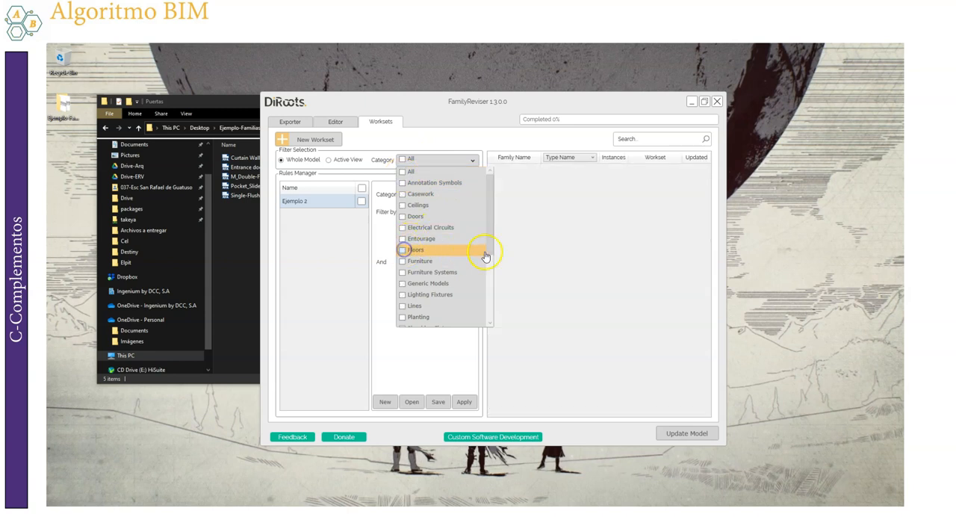
left_click(549, 279)
Assign all the listed floor types, from Concrete-Domestic to Timber Suspended, to the Ejemplo 1 workset
left_click(511, 172)
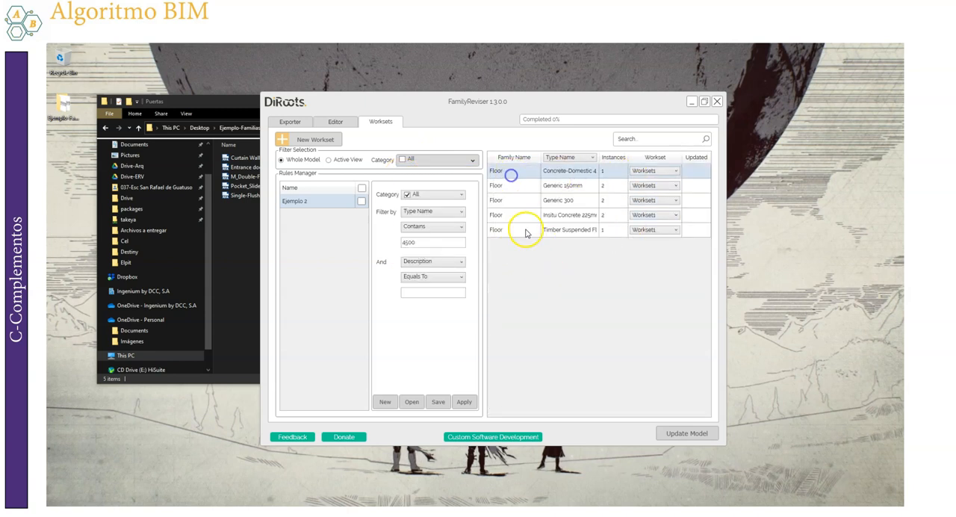
left_click(522, 231, "shift")
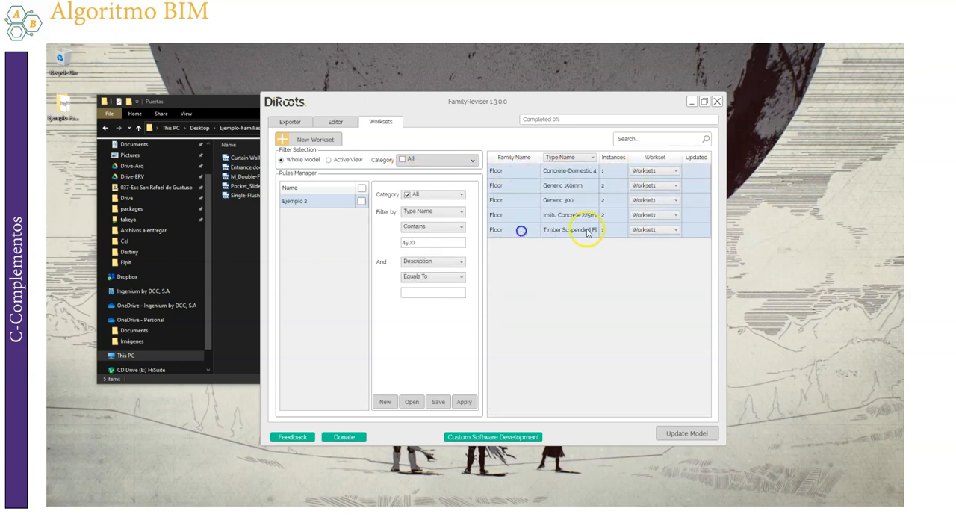
left_click(676, 231)
left_click(645, 255)
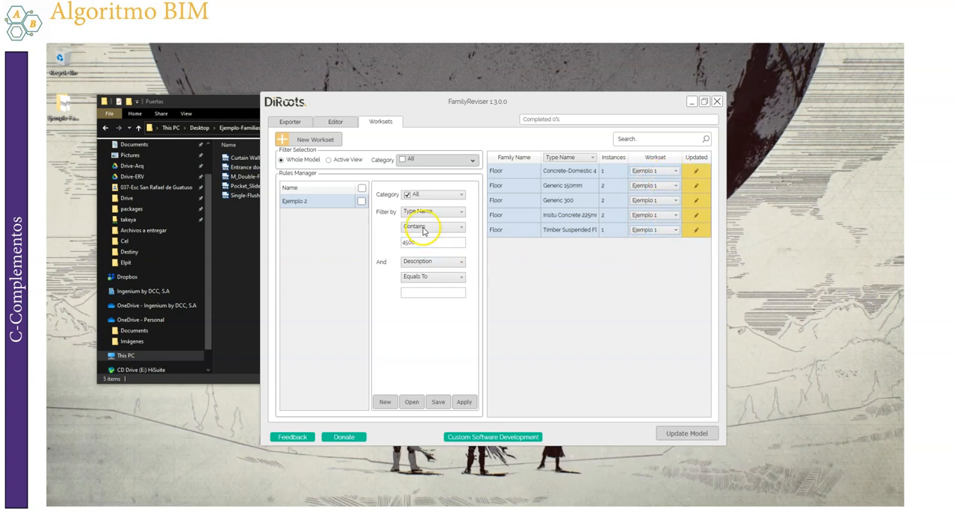
Add the Doors category to the whole-model category filter alongside Floors
left_click(448, 159)
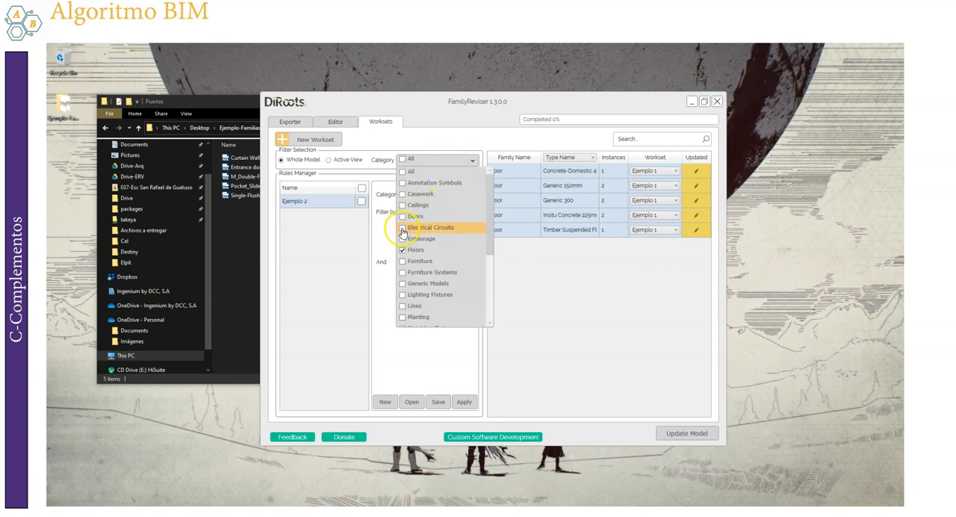
left_click(402, 216)
left_click(588, 177)
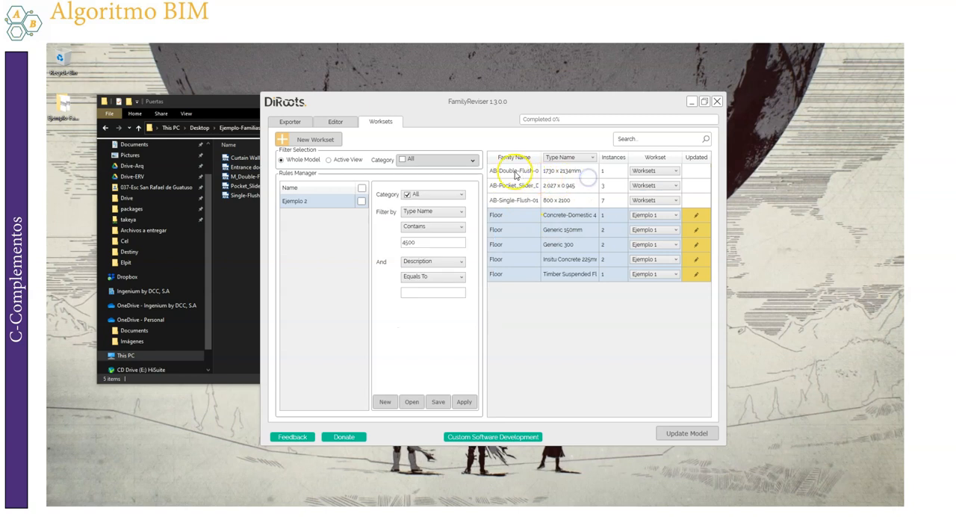
Assign the three listed door families, from AB-Double-Flush to AB-Single-Flush-01, to the Ejemplo 2 workset
left_click(511, 171)
left_click(528, 201, "shift")
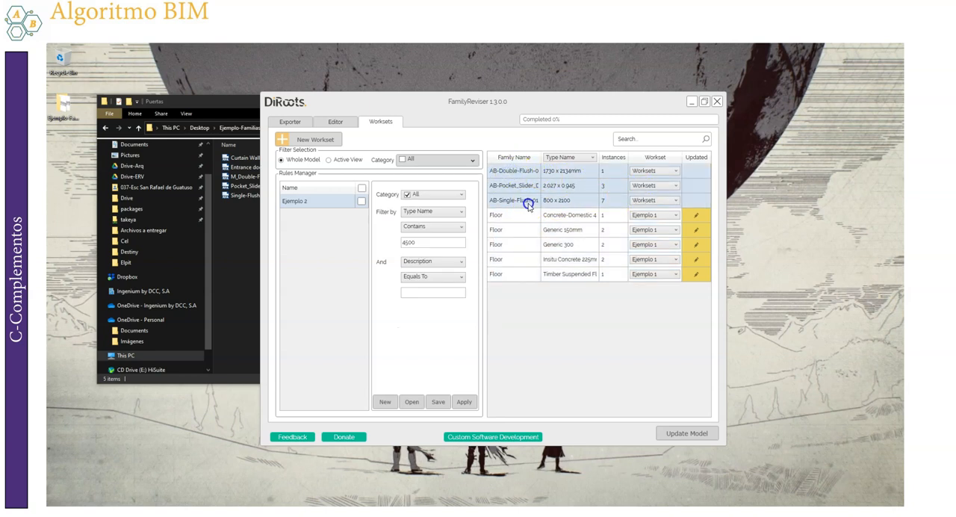
left_click(679, 203)
left_click(641, 236)
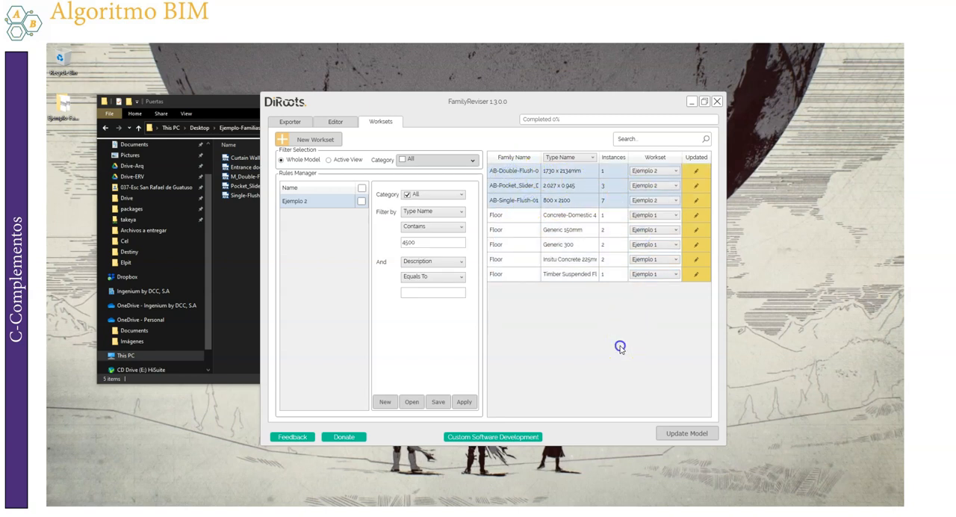
Assign only the AB-Single-Flush-01 door to the Ejemplo 3 workset, and update the model with the workset assignments
left_click(663, 203)
left_click(524, 203)
left_click(502, 202)
left_click(656, 200)
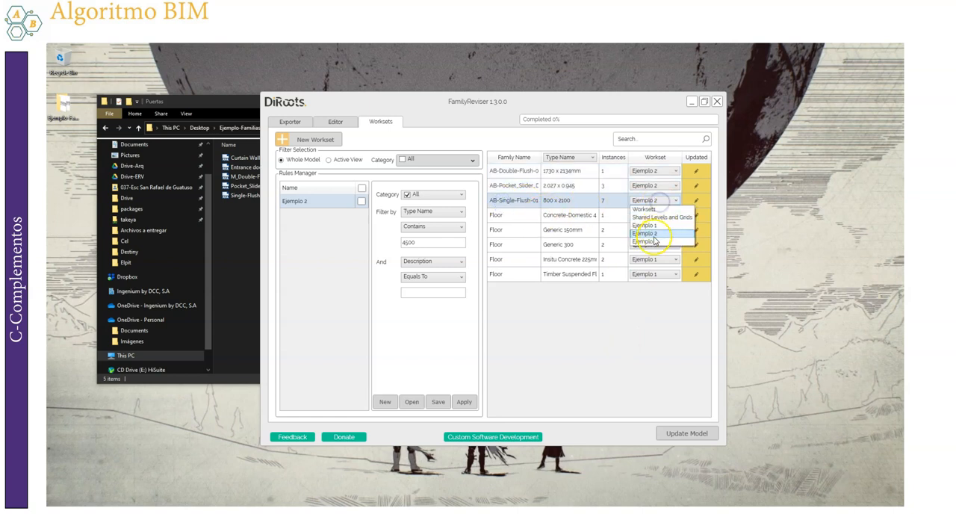
left_click(647, 242)
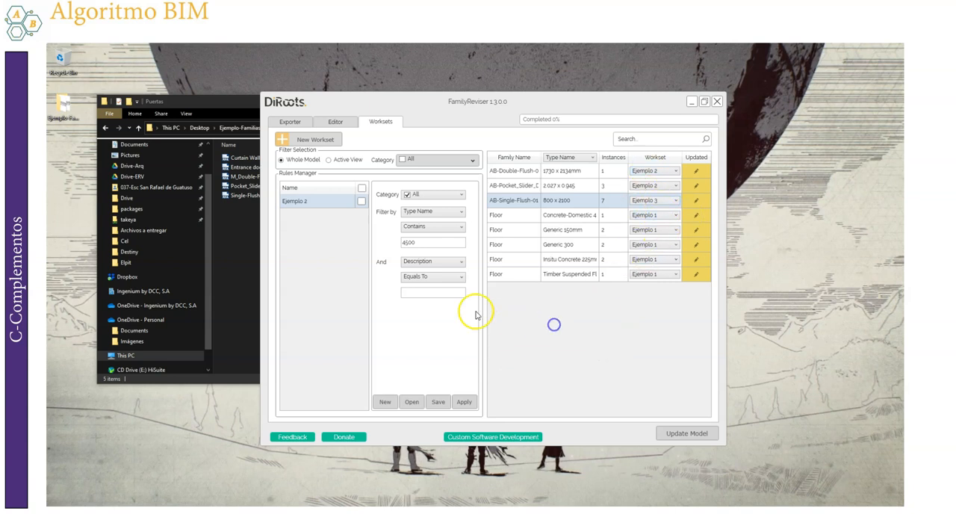
left_click(673, 434)
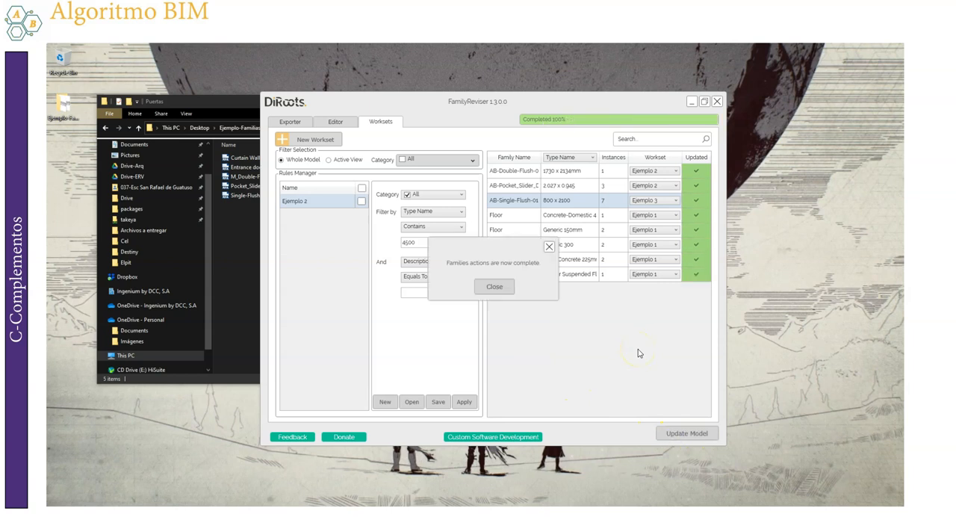
left_click(494, 288)
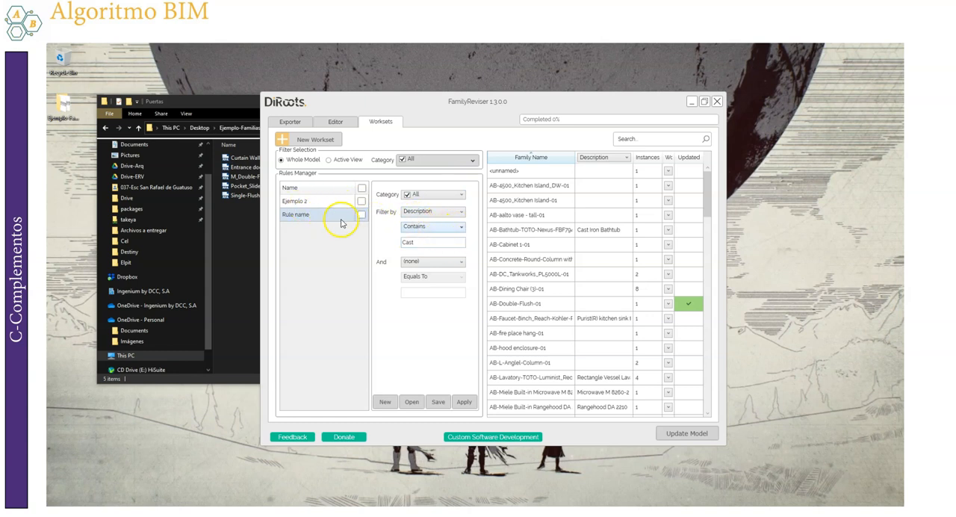
Add four blank rules to the Rules Manager
left_click(388, 403)
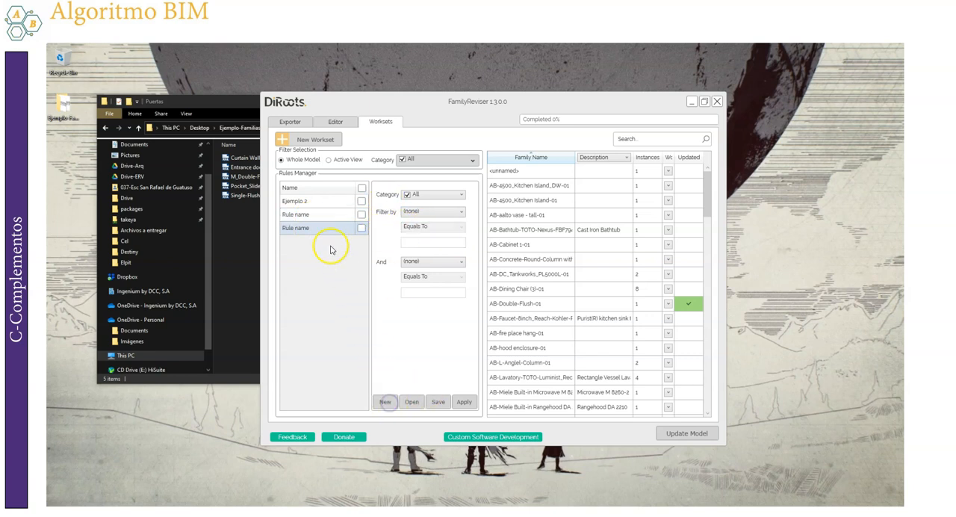
left_click(381, 404)
left_click(382, 403)
left_click(382, 403)
Filter the family list with the Ejemplo 2 rule (Type Name contains 4500), and try combining it with the rule whose Description contains Cast
left_click(316, 215)
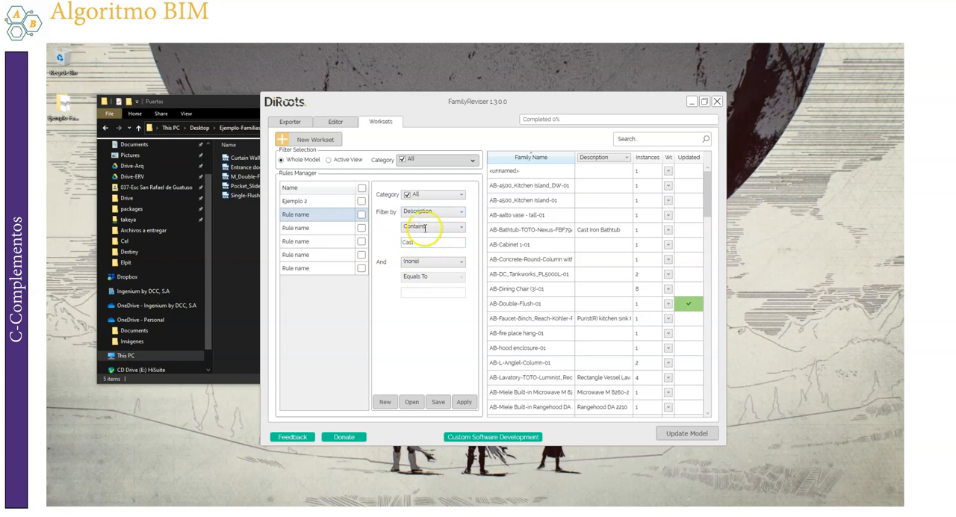
left_click(312, 202)
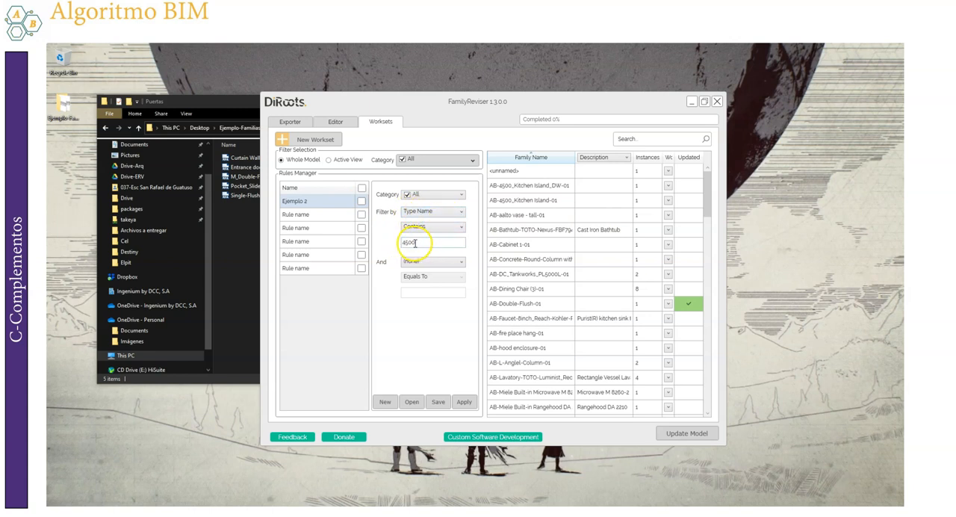
scroll(605, 267, "down", 15)
left_click_drag(706, 278, 706, 144)
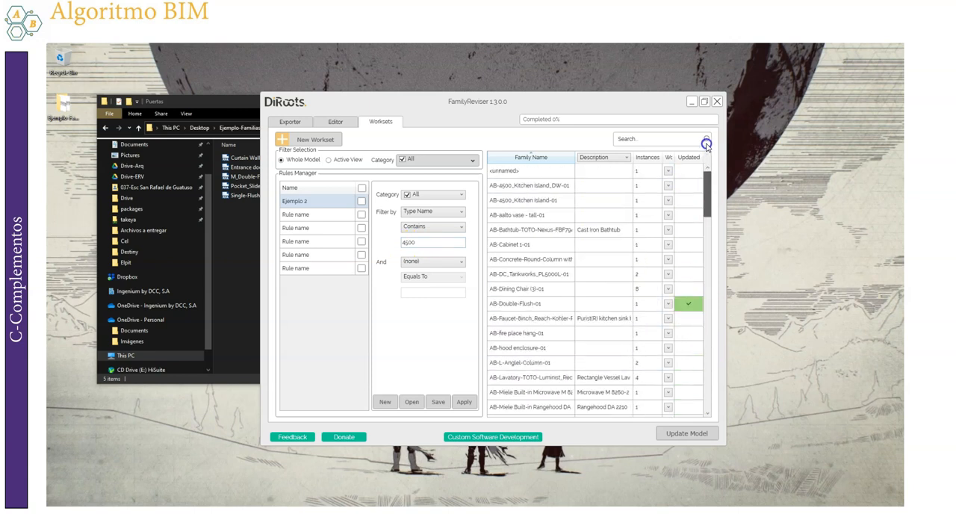
left_click(362, 203)
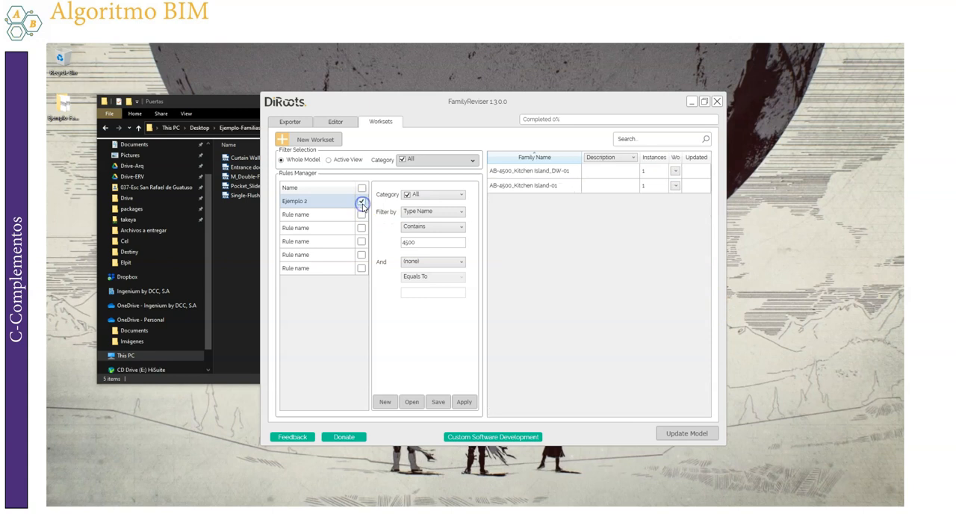
left_click(362, 215)
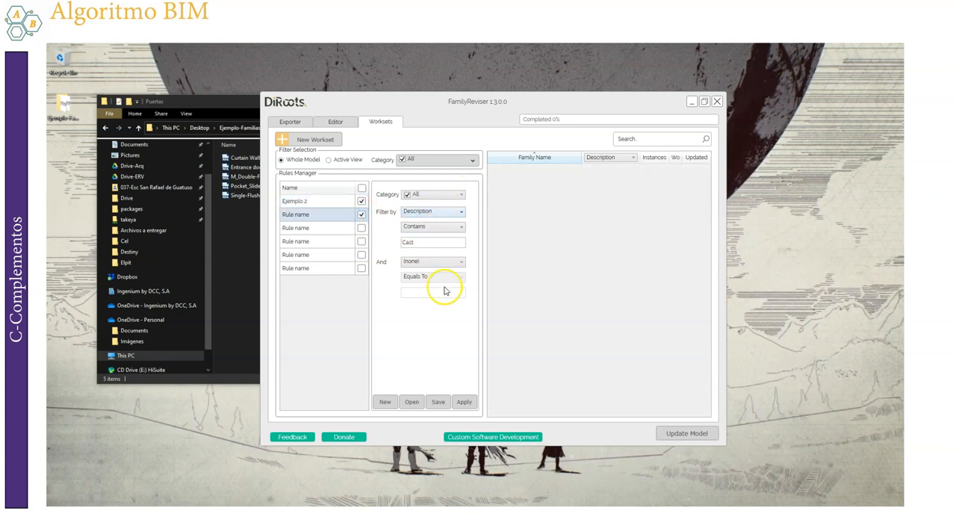
left_click(362, 215)
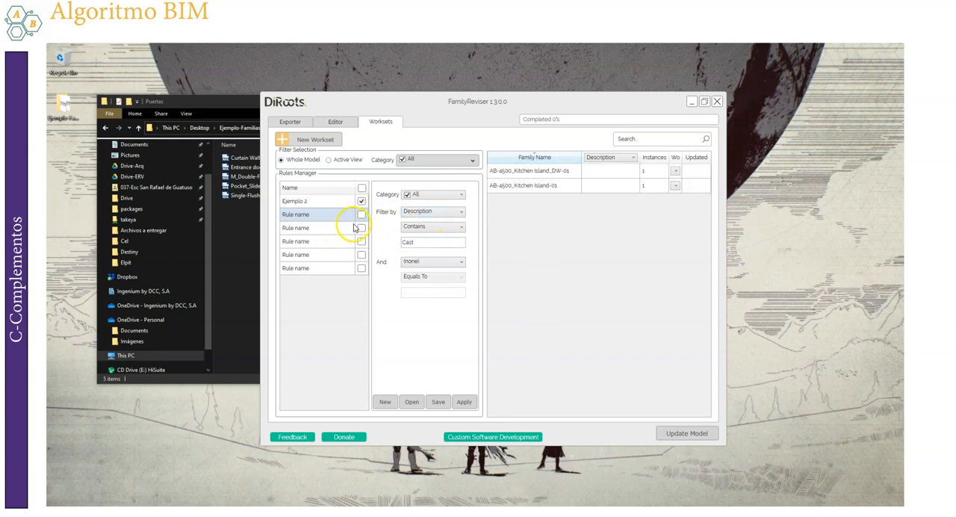
Rename the rule below Ejemplo 2 as Rule 1
left_click(304, 216)
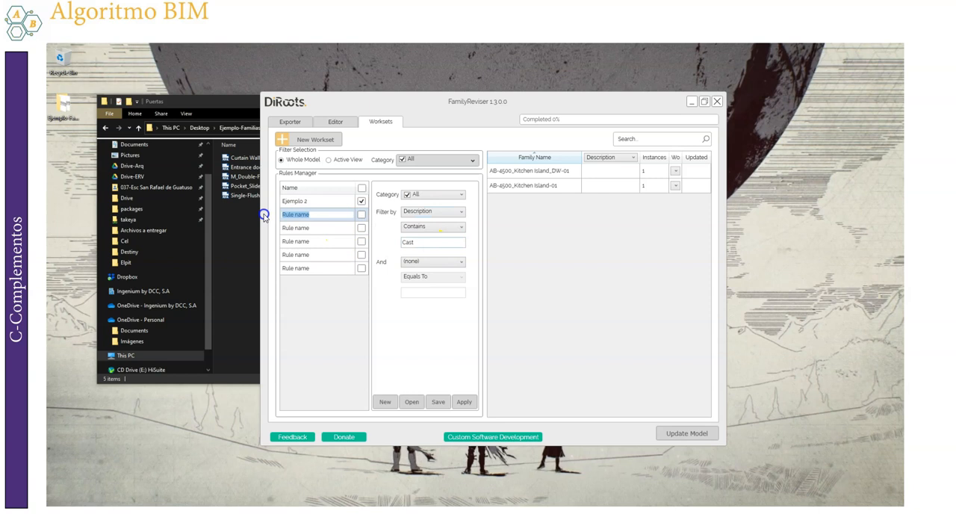
left_click(300, 215)
left_click_drag(354, 216, 296, 216)
type("1")
left_click(306, 227)
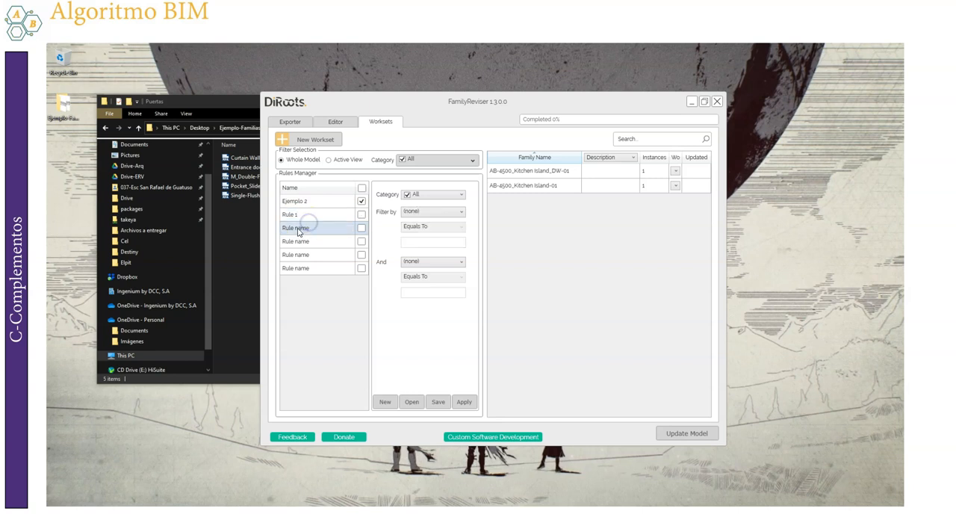
Save the rules as FamilyReviser-Rules.xml in the Ejemplo-Familias folder
left_click(438, 402)
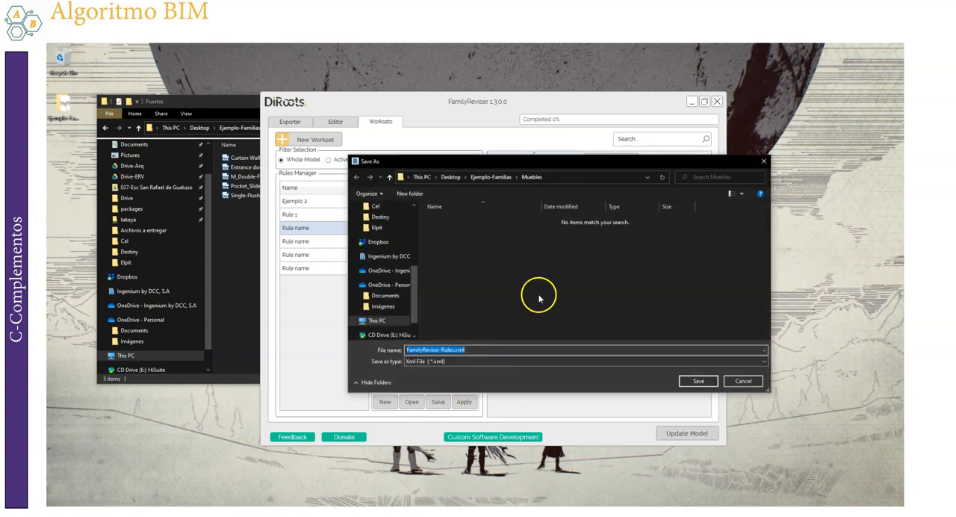
left_click(490, 177)
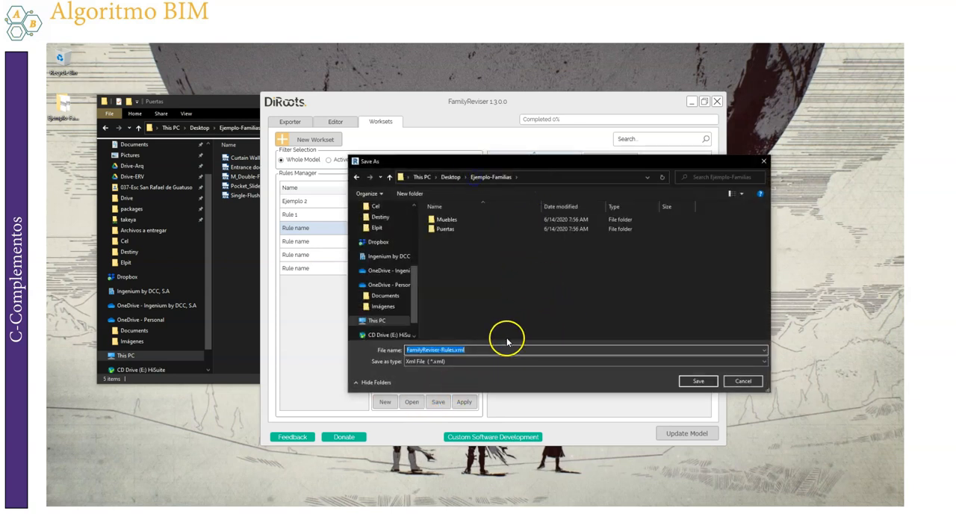
left_click(688, 380)
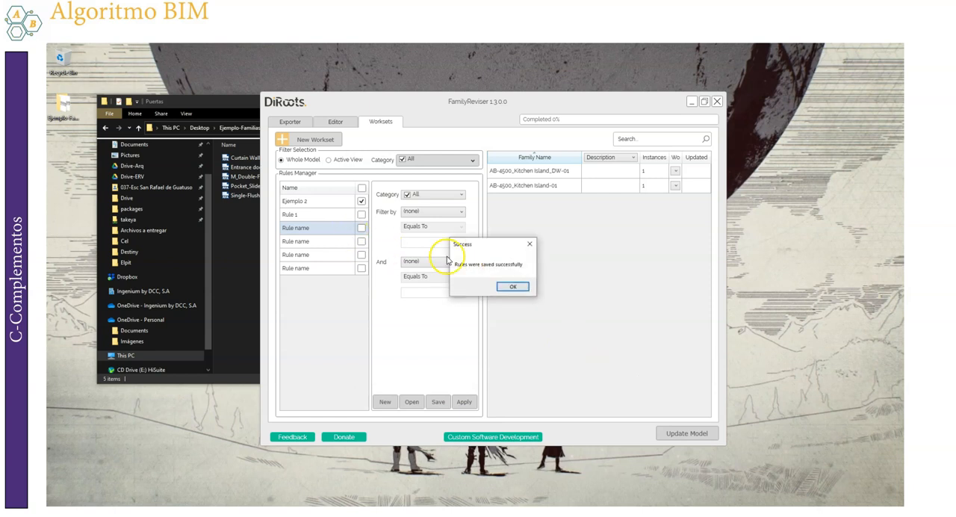
left_click(514, 289)
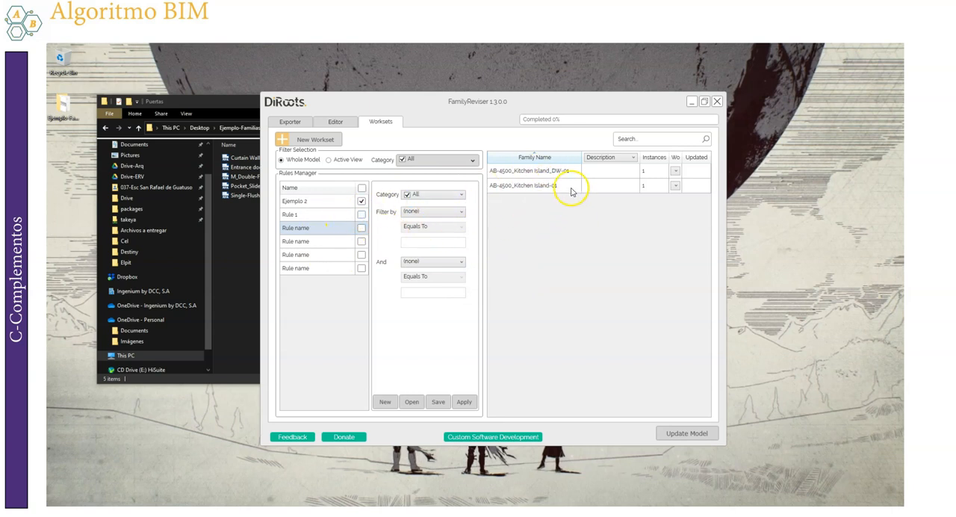
Show the Model, Description and Type Mark properties in turn in the family list's property column
left_click(632, 157)
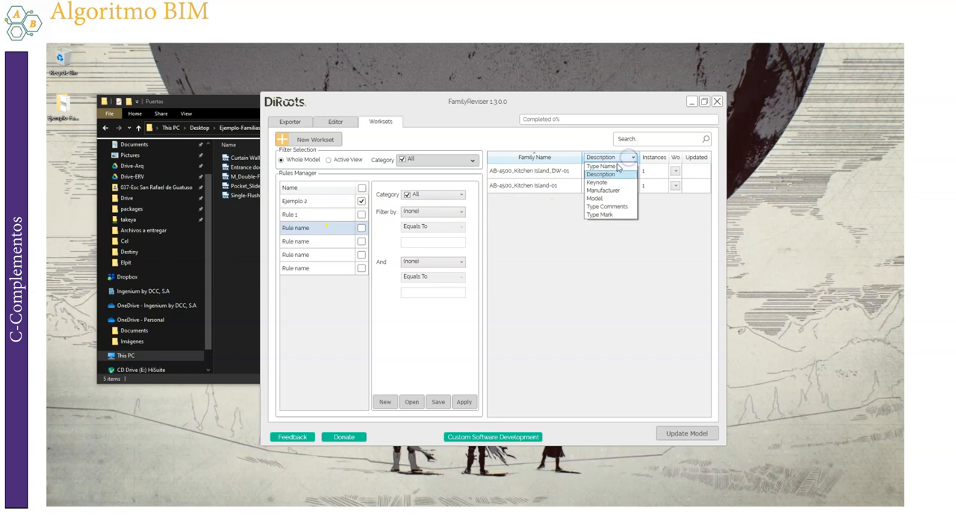
left_click(597, 198)
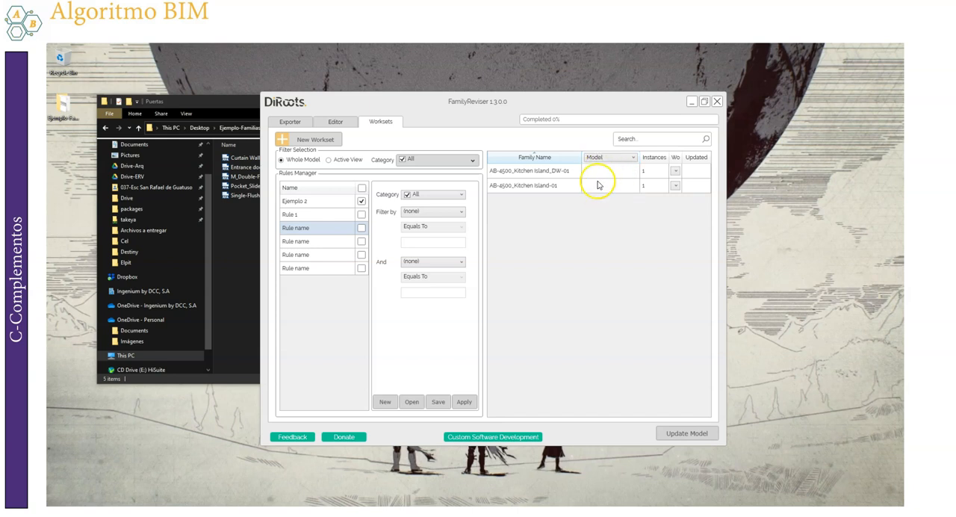
left_click(617, 157)
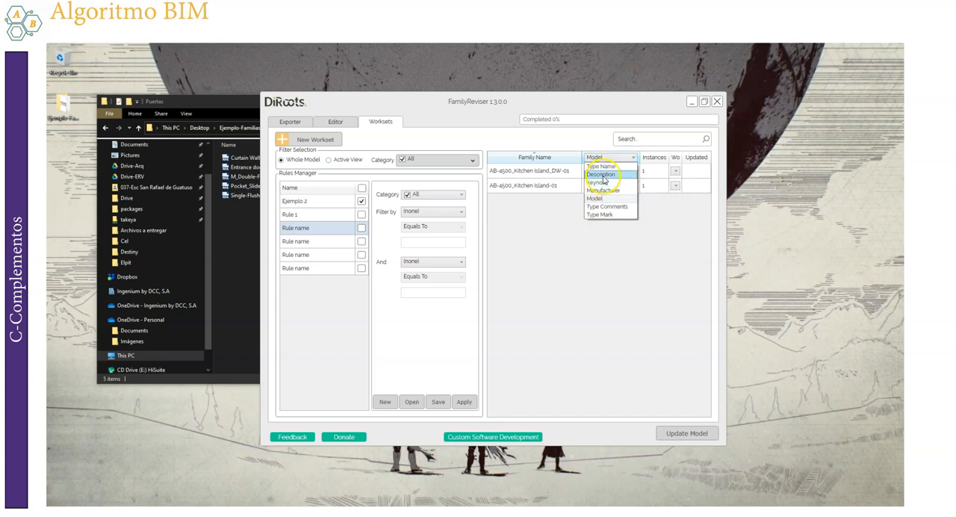
left_click(603, 174)
left_click(617, 161)
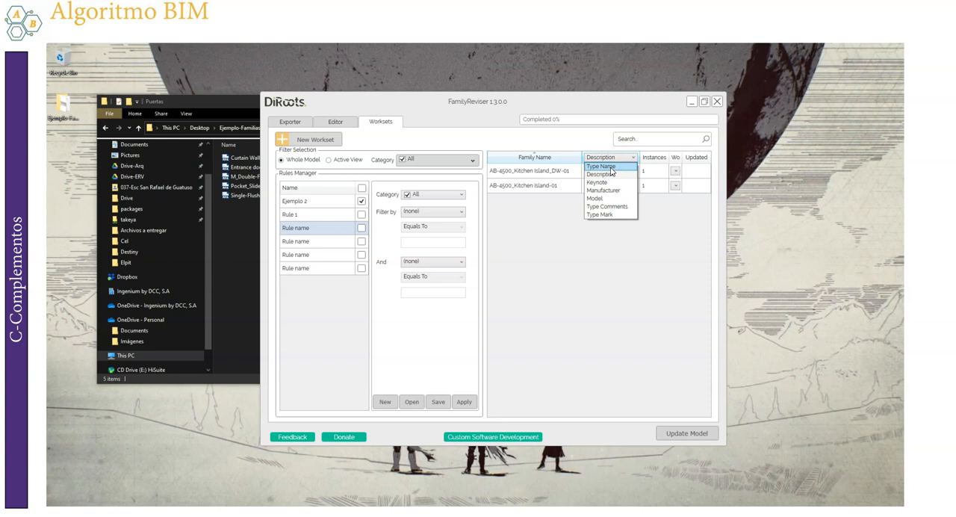
left_click(602, 214)
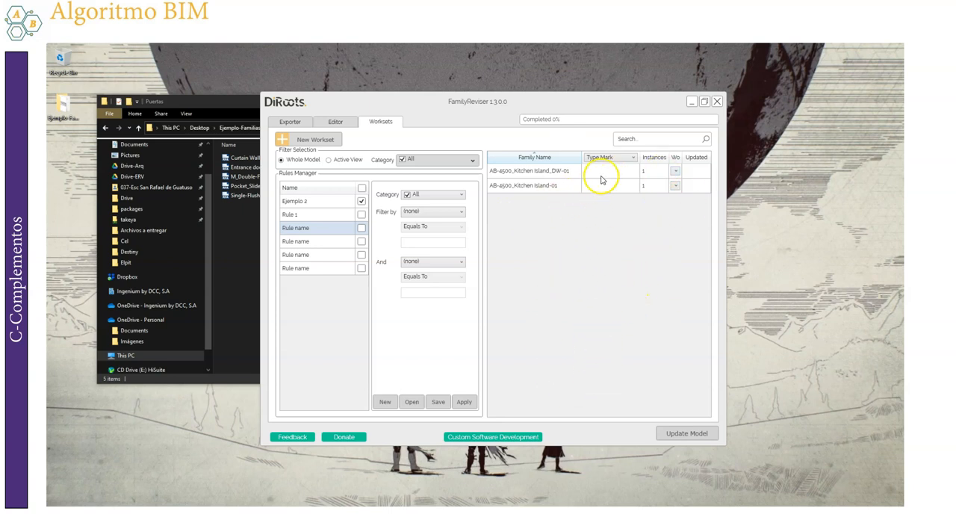
left_click(620, 159)
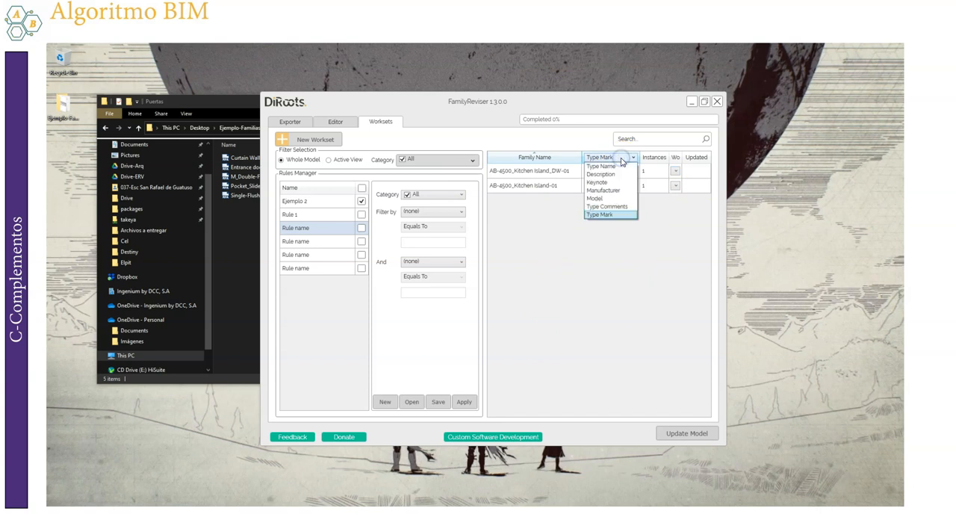
left_click(611, 216)
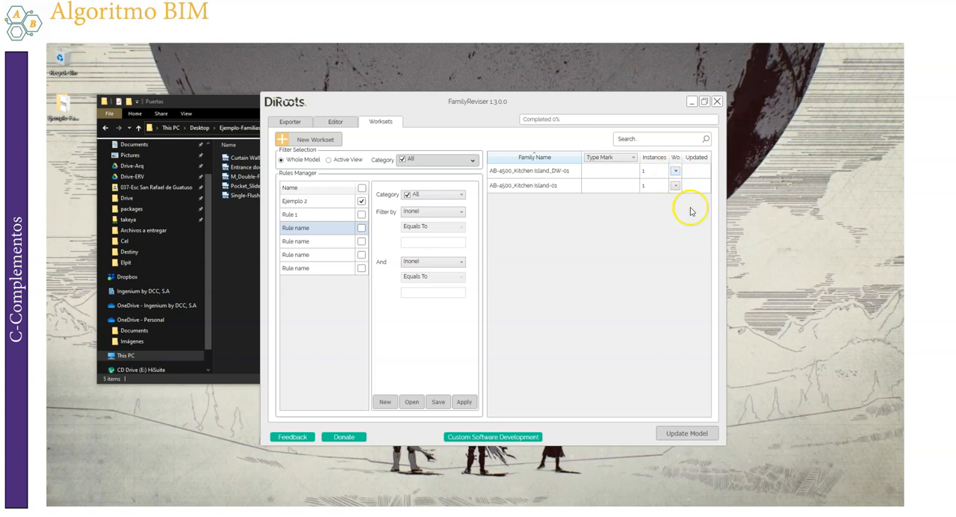
Enlarge the window, assign AB-4500_Kitchen Island_DW-01 to the Ejemplo 3 workset, and update the model
left_click_drag(726, 446, 844, 472)
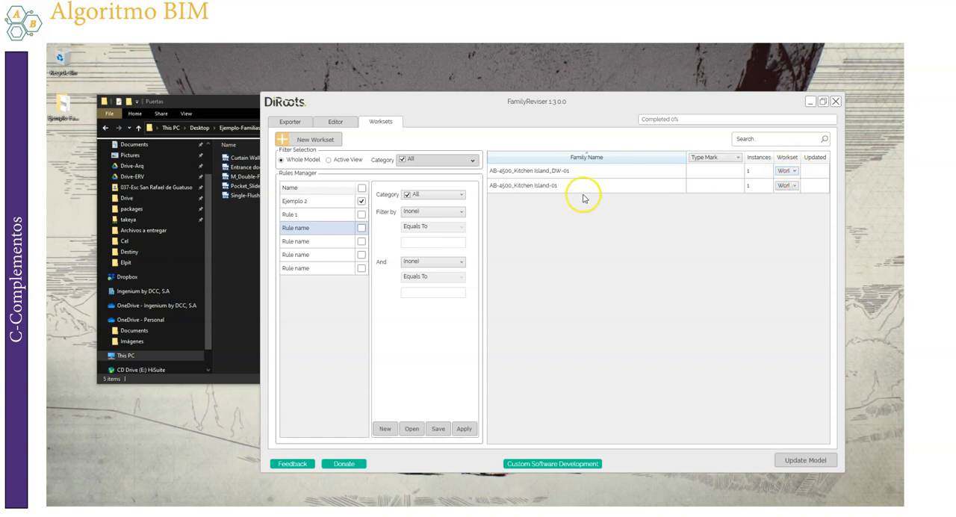
left_click(790, 170)
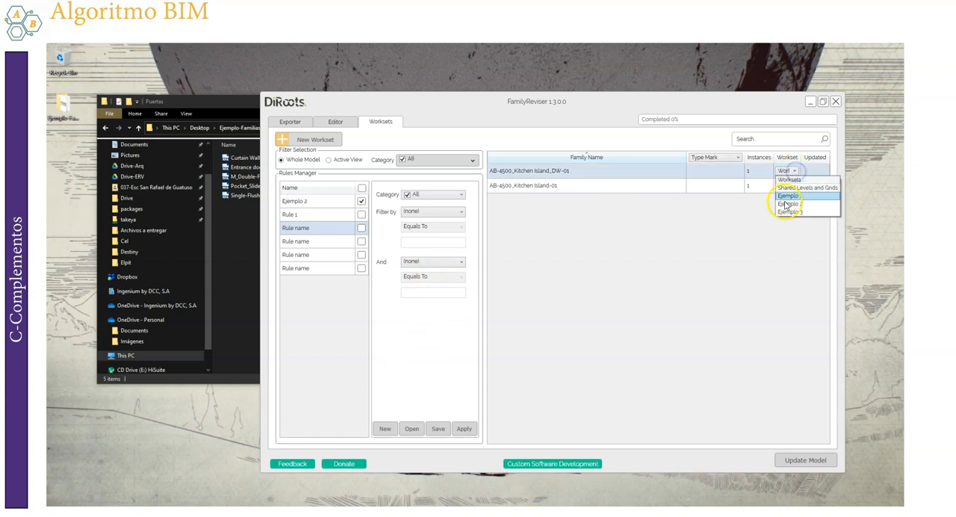
left_click(708, 230)
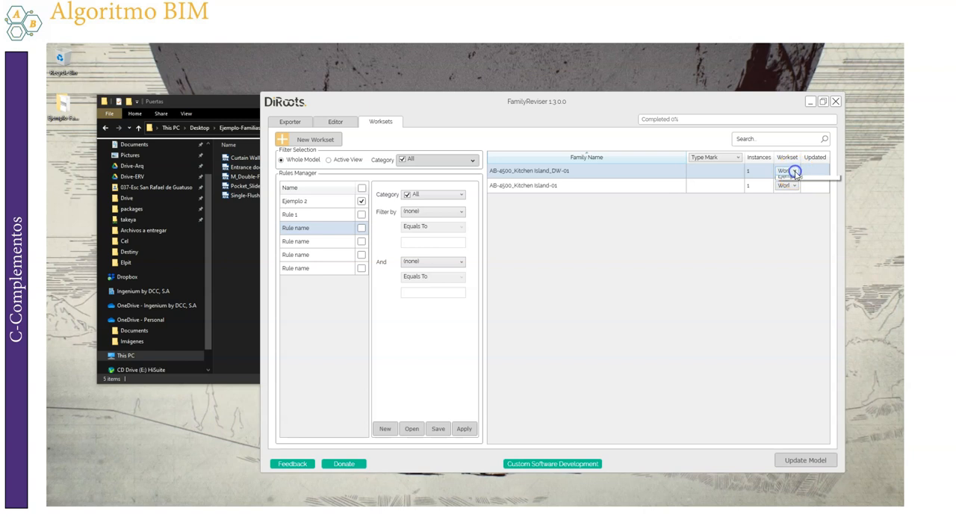
left_click(787, 211)
left_click(803, 458)
left_click(553, 300)
left_click(554, 300)
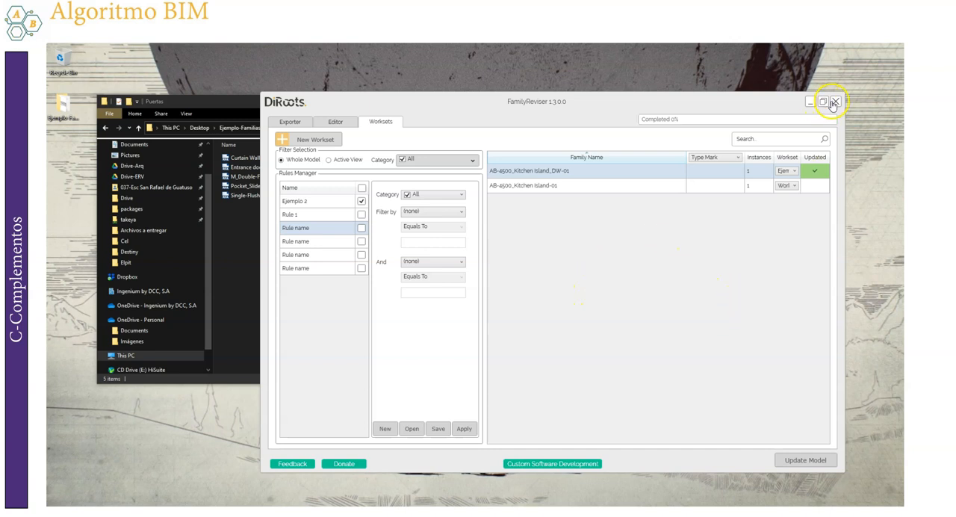
Close FamilyReviser and switch to the sample project's 3D view in Revit
left_click(836, 101)
left_click(464, 512)
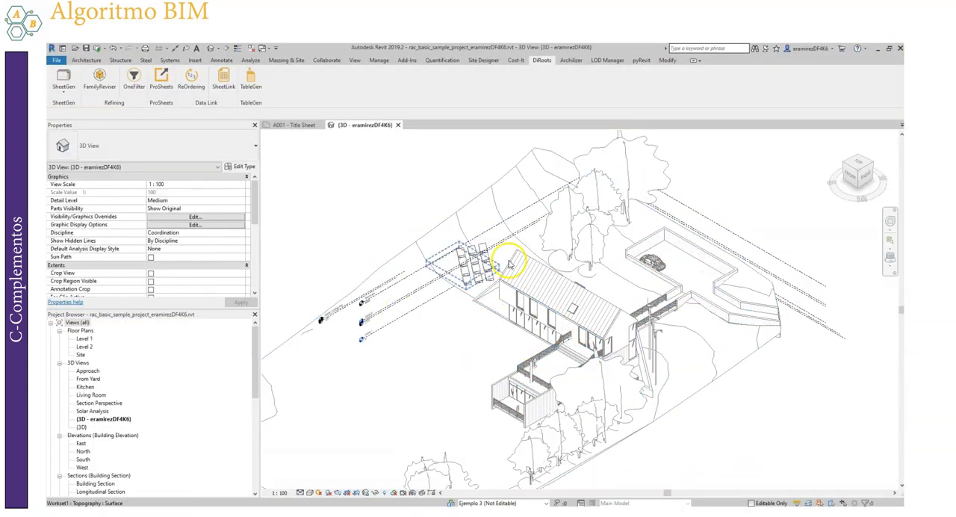
Open the workset visibility settings in the 3D view's Visibility/Graphic Overrides
scroll(700, 207, "down", 4)
scroll(637, 204, "up", 2)
left_click(452, 219)
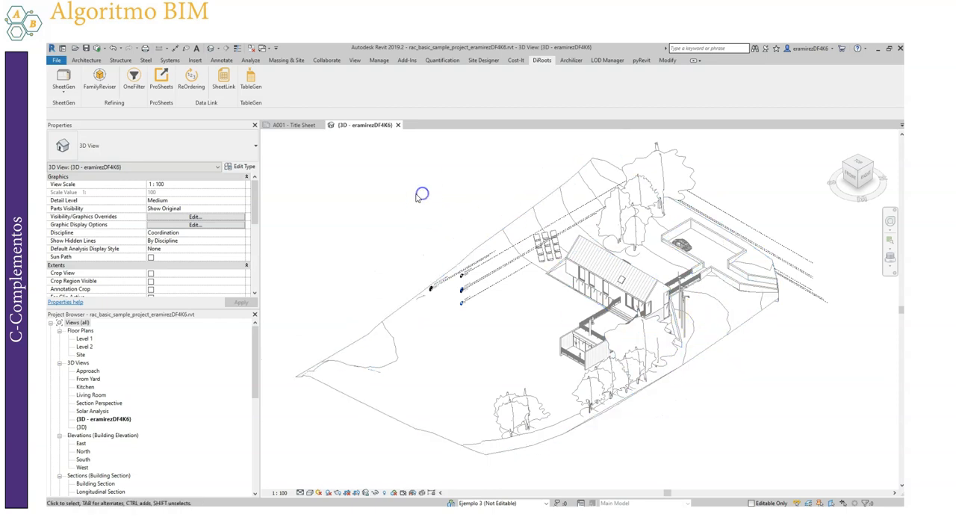
key("g")
left_click(489, 150)
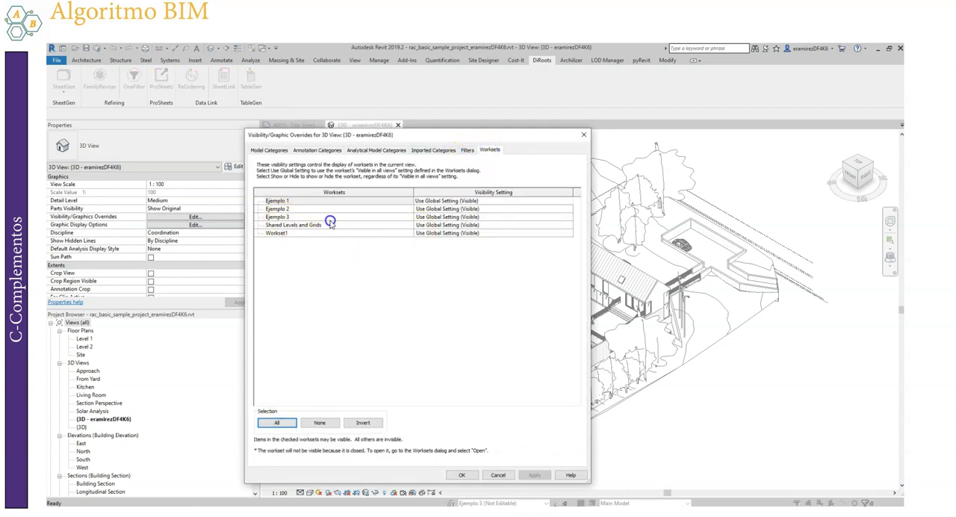
Hide the Ejemplo 3, Shared Levels and Grids, and Workset1 worksets in the 3D view and apply the overrides
left_click(329, 217)
left_click(565, 208)
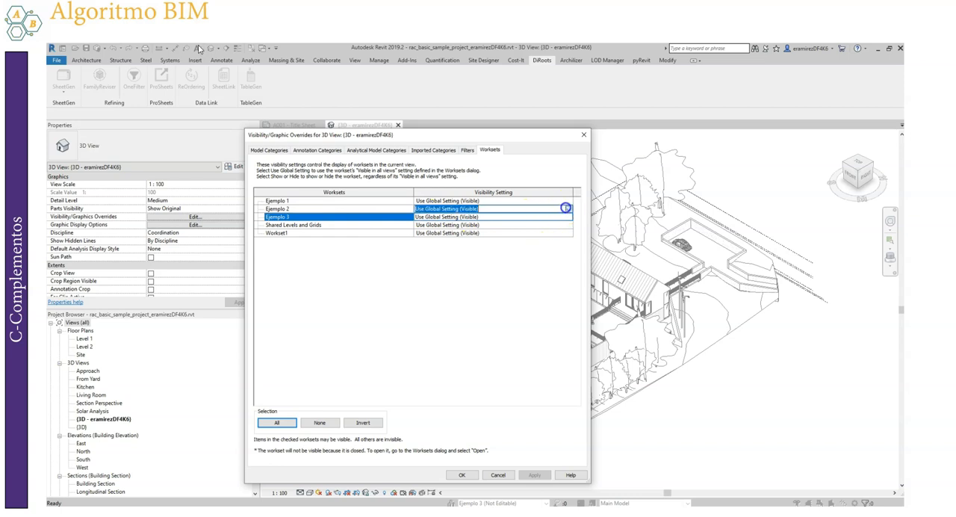
left_click(315, 224)
left_click(318, 232, "shift")
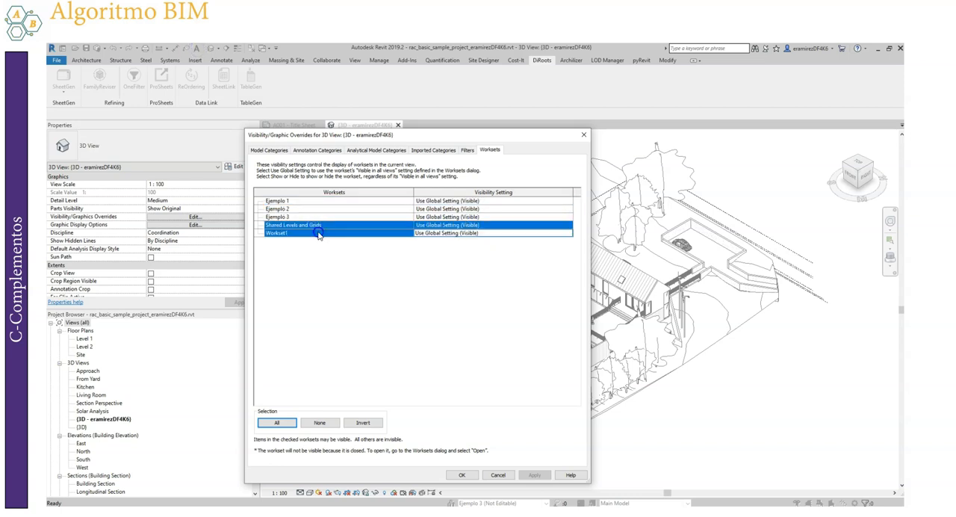
left_click(507, 215, "ctrl")
left_click(567, 216)
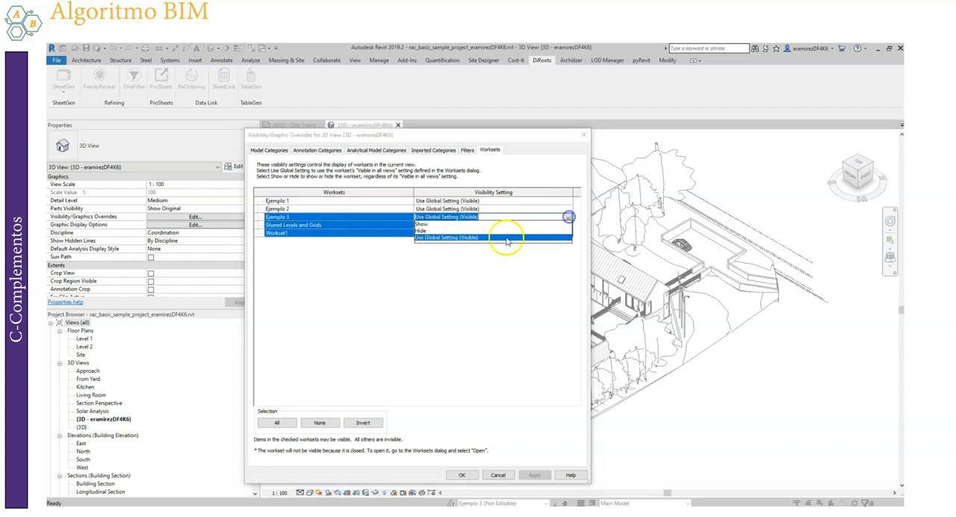
left_click(449, 226)
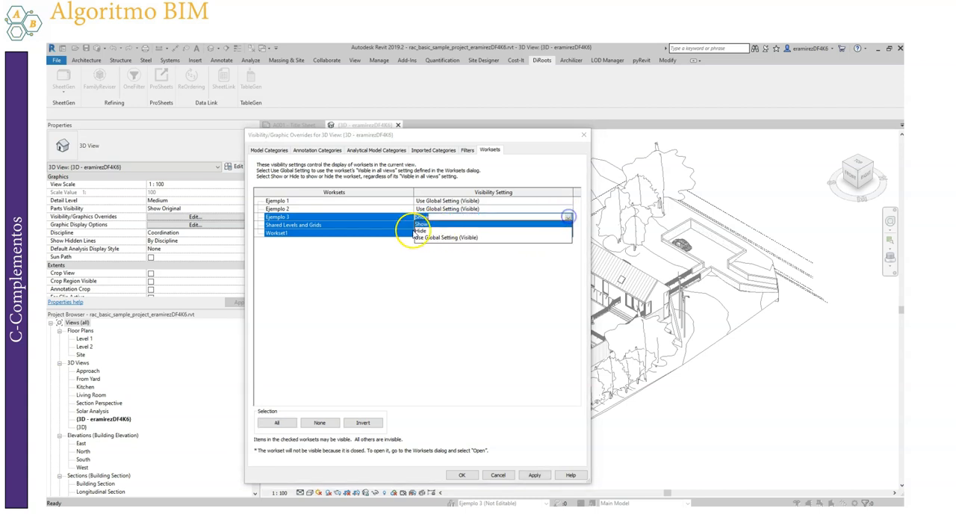
left_click(427, 234)
left_click(543, 217)
left_click(538, 232, "shift")
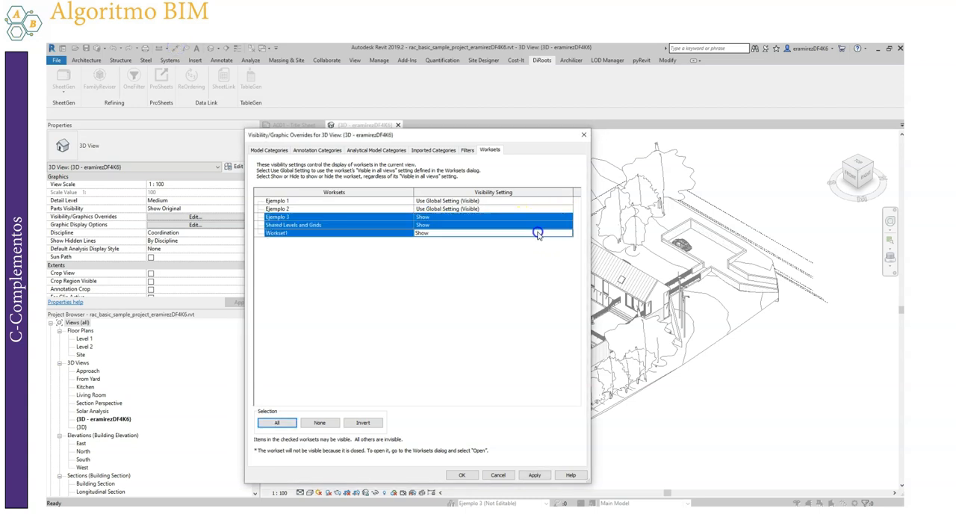
left_click(566, 217)
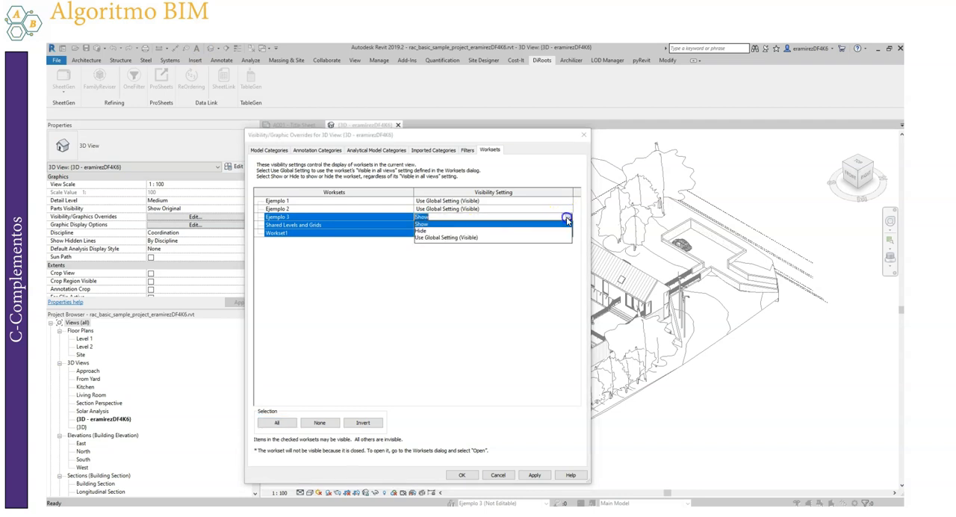
left_click(422, 232)
left_click(461, 474)
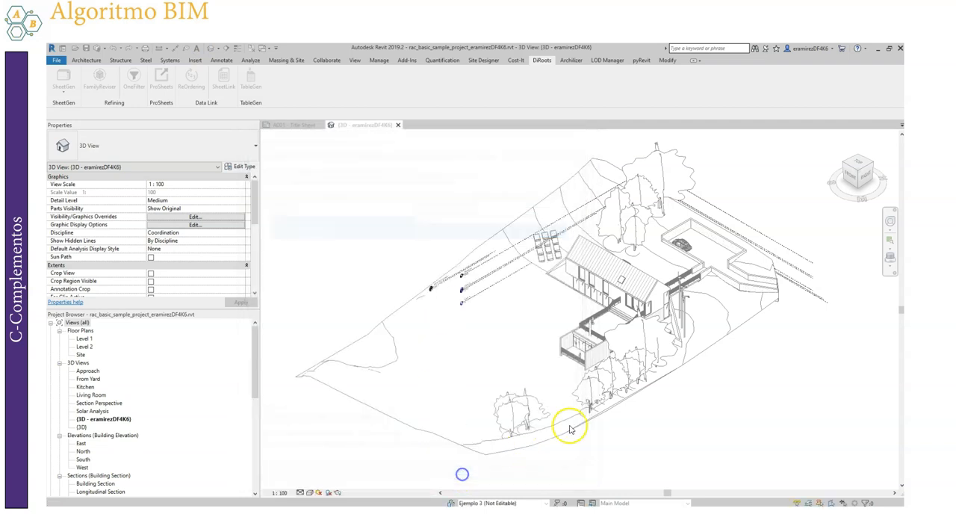
Inspect the properties of the Level 1 concrete floor and two pocket slider doors to check their type names and worksets
left_click(687, 323)
scroll(612, 207, "up", 5)
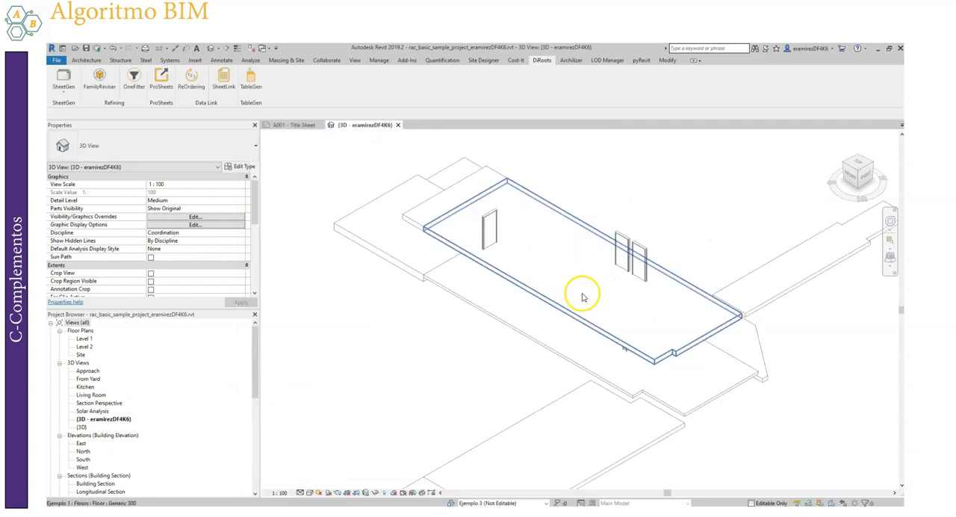
left_click(418, 269)
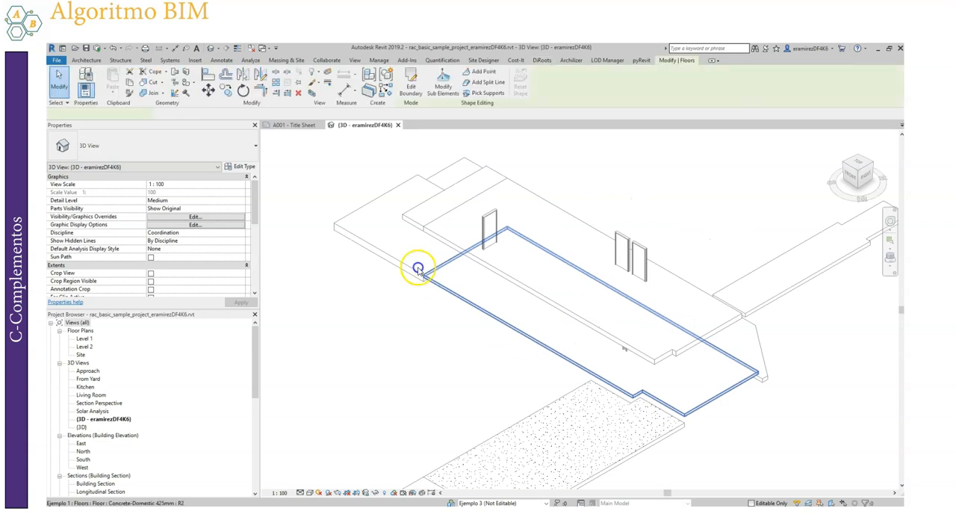
left_click(623, 254)
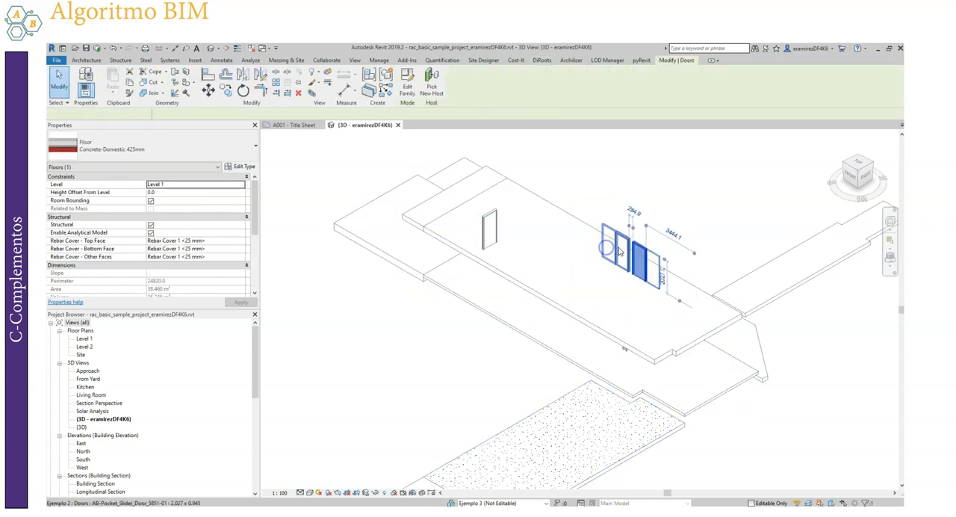
left_click(493, 228)
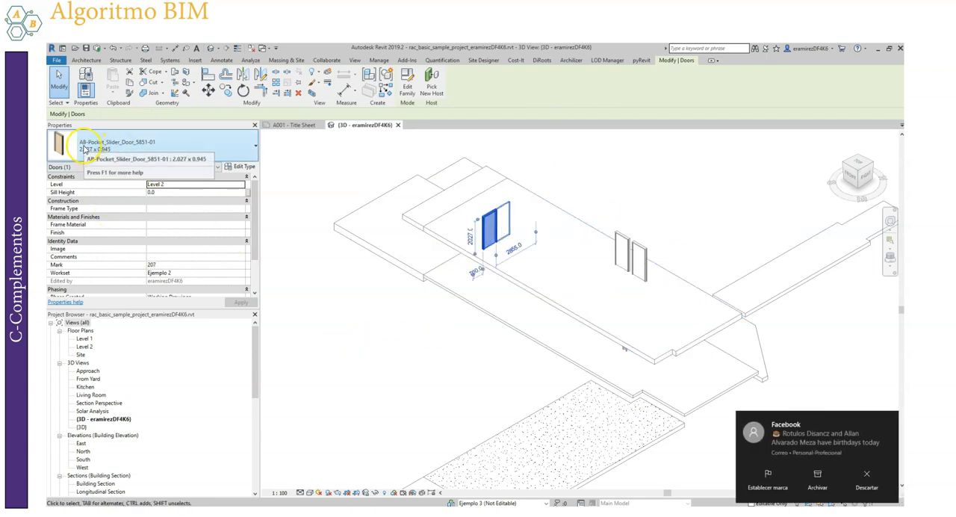
left_click(865, 471)
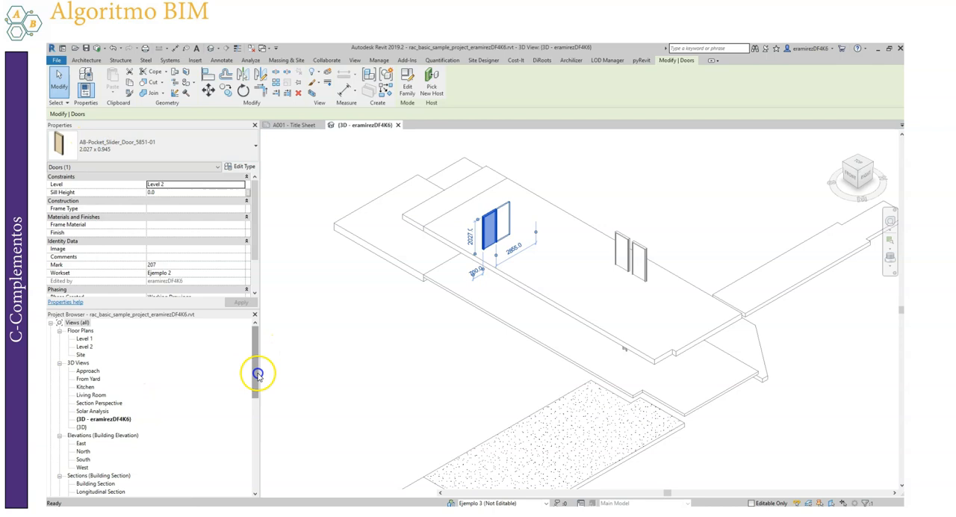
Expand Families in the project browser and show the Casework, Cable Trays and Annotation Symbols families
left_click_drag(256, 371, 255, 447)
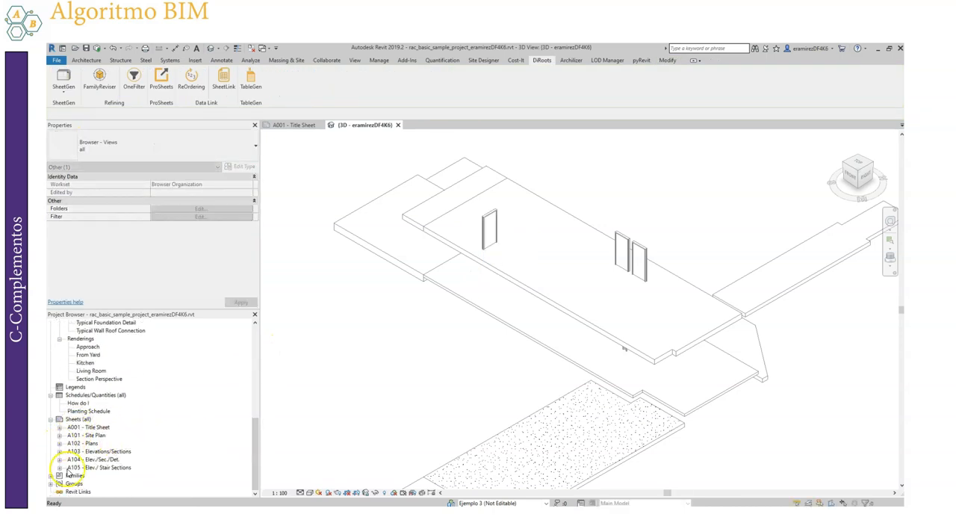
left_click(50, 475)
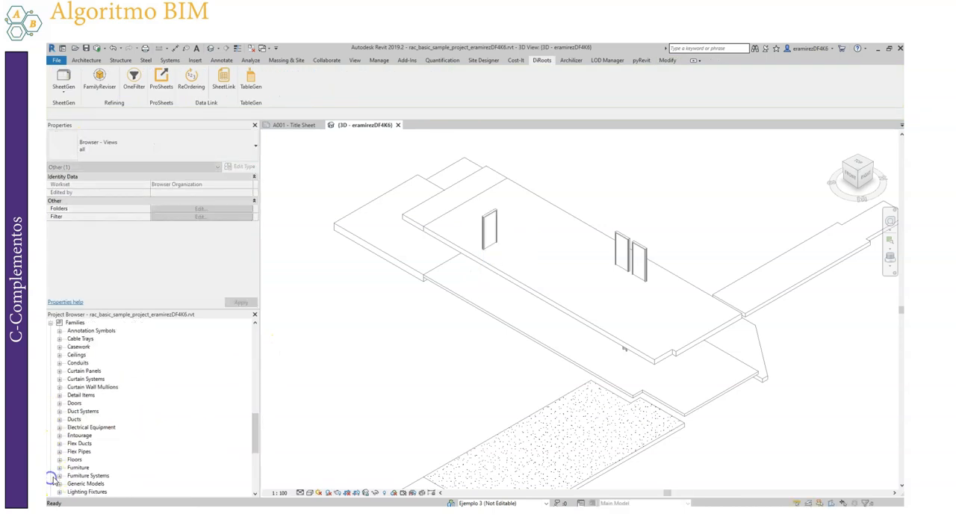
left_click(59, 347)
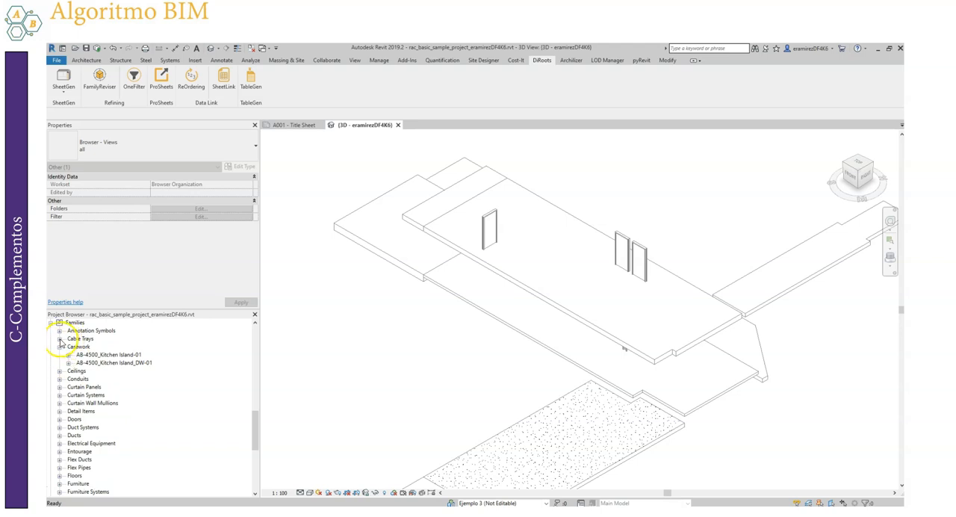
left_click(59, 339)
left_click(59, 330)
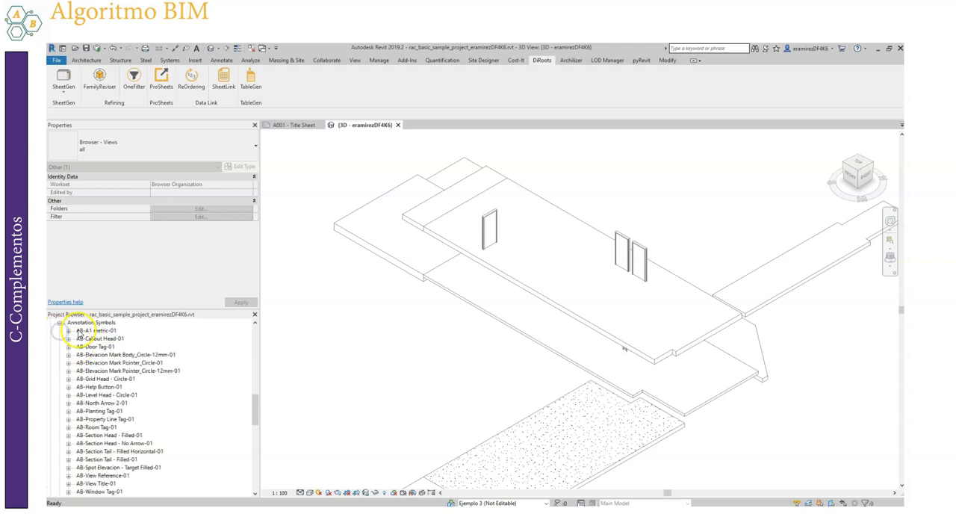
Review the annotation symbol family names and expand Cable Tray with Fittings and Cable Tray without Fittings
left_click(103, 419)
scroll(103, 418, "down", 4)
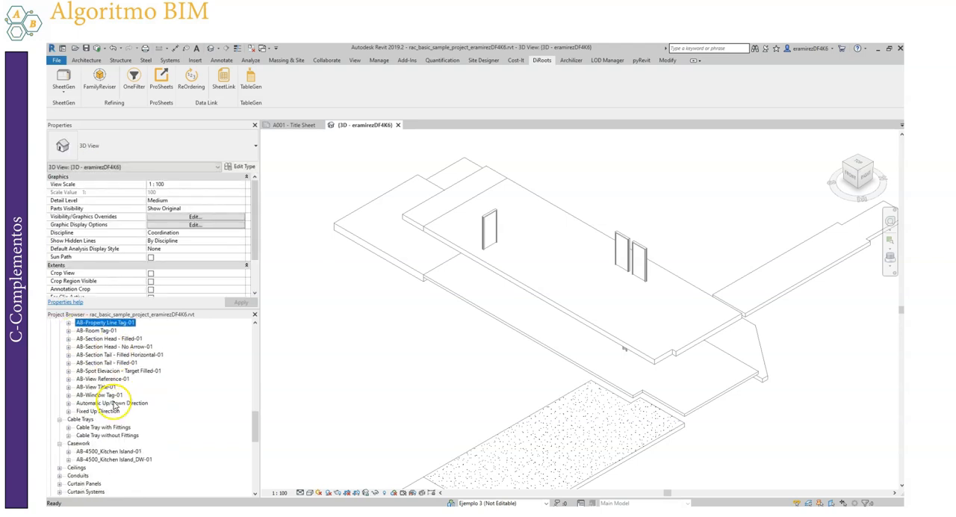
left_click(94, 404)
left_click(103, 394)
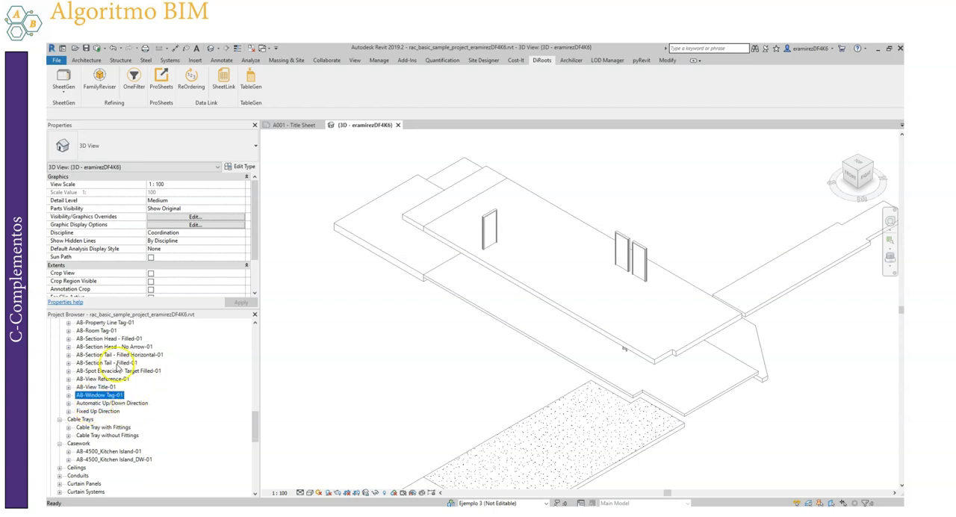
scroll(89, 399, "down", 2)
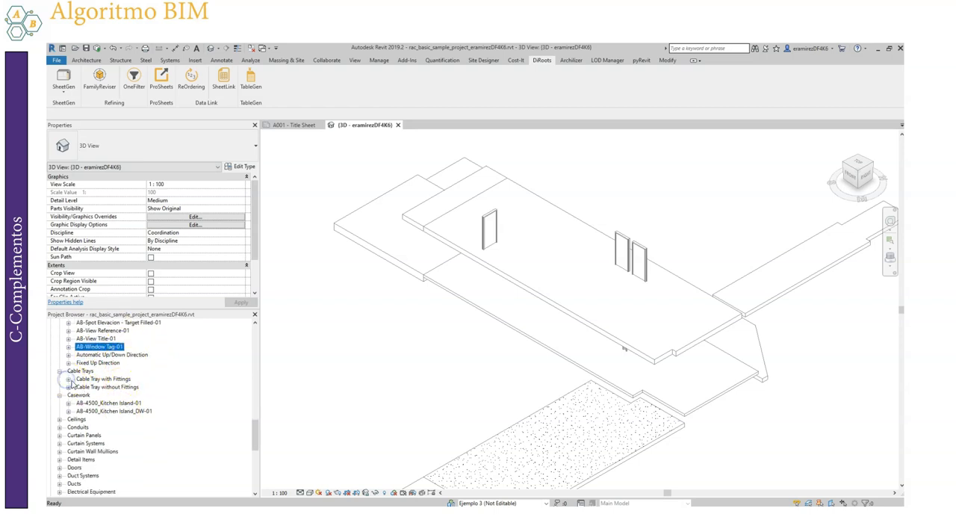
left_click(69, 379)
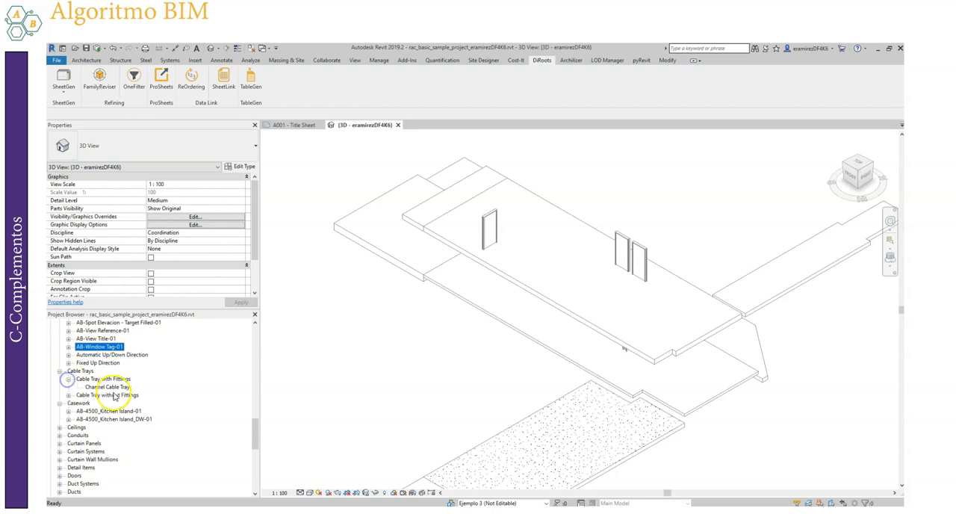
left_click(69, 394)
scroll(120, 377, "down", 3)
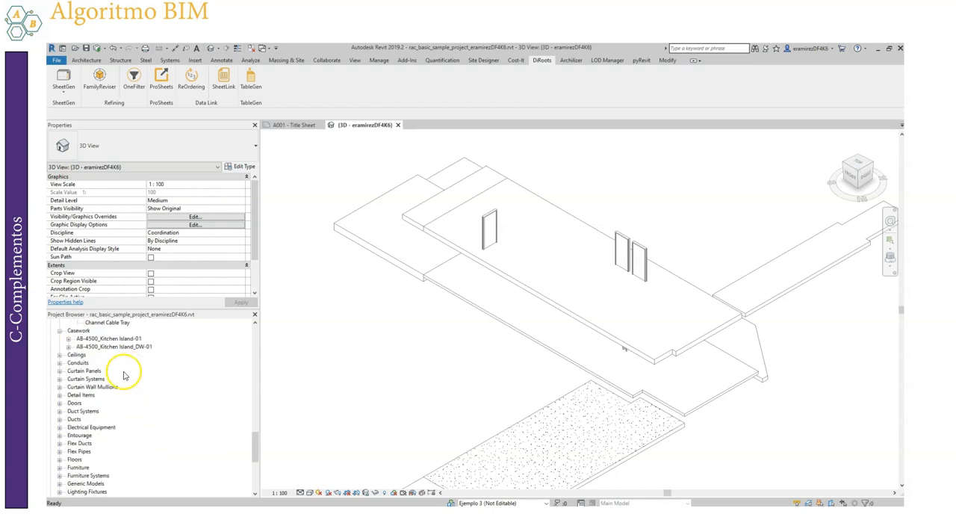
Expand the Curtain Panels, Conduits and Furniture categories and review their family names
left_click(59, 372)
left_click(59, 363)
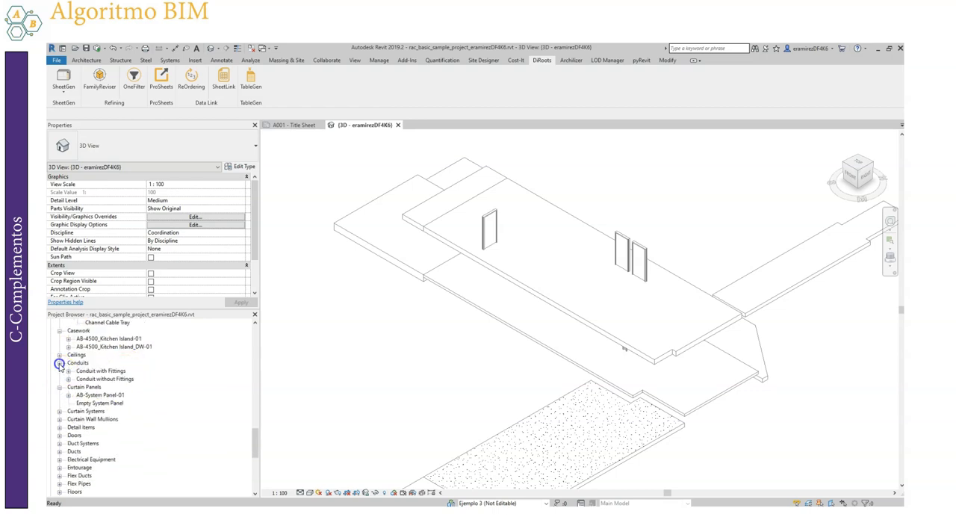
scroll(62, 441, "down", 2)
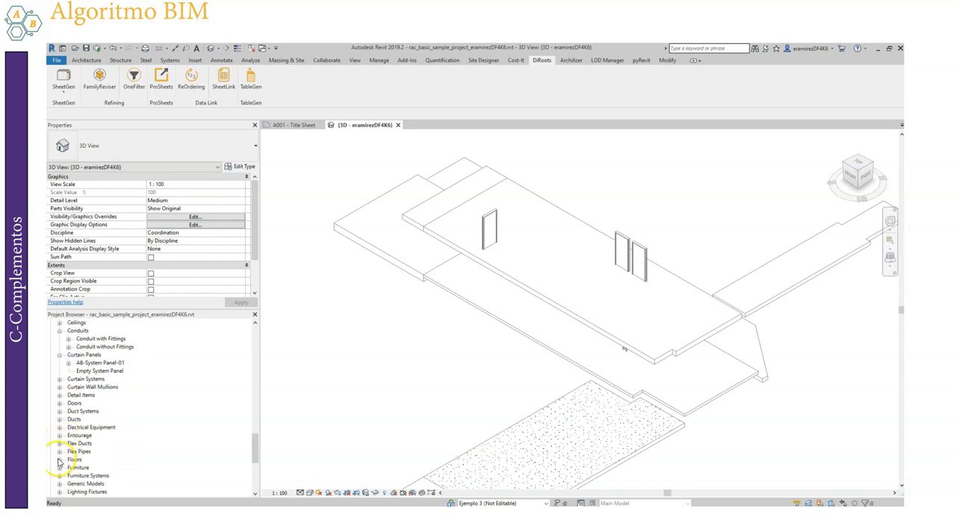
scroll(59, 460, "down", 1)
left_click(59, 444)
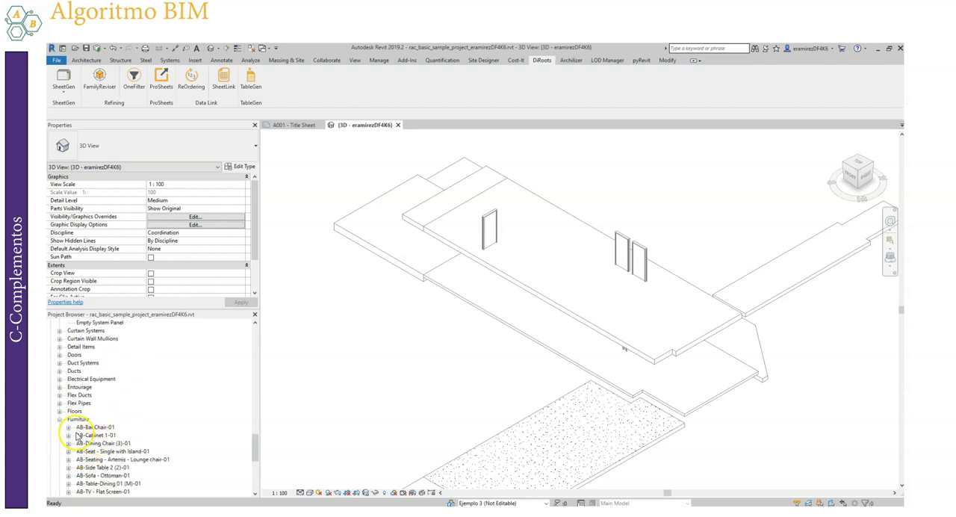
scroll(124, 421, "down", 2)
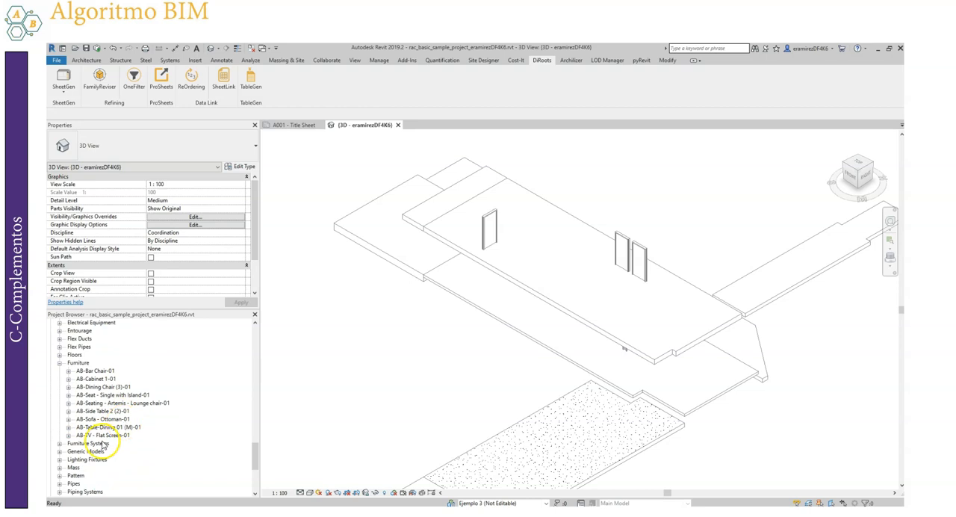
Recheck the properties of the single pocket slider door, and view the model from the top and from a corner
left_click(493, 228)
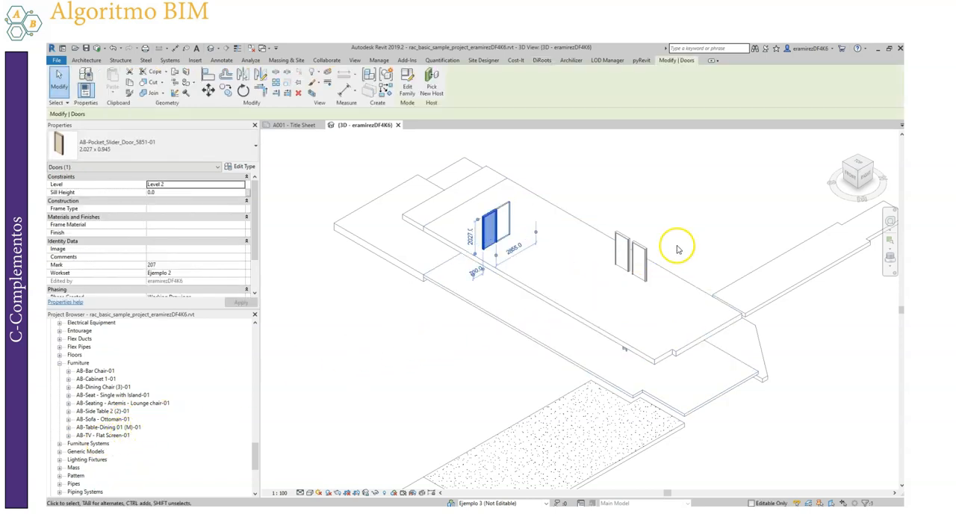
left_click(598, 209)
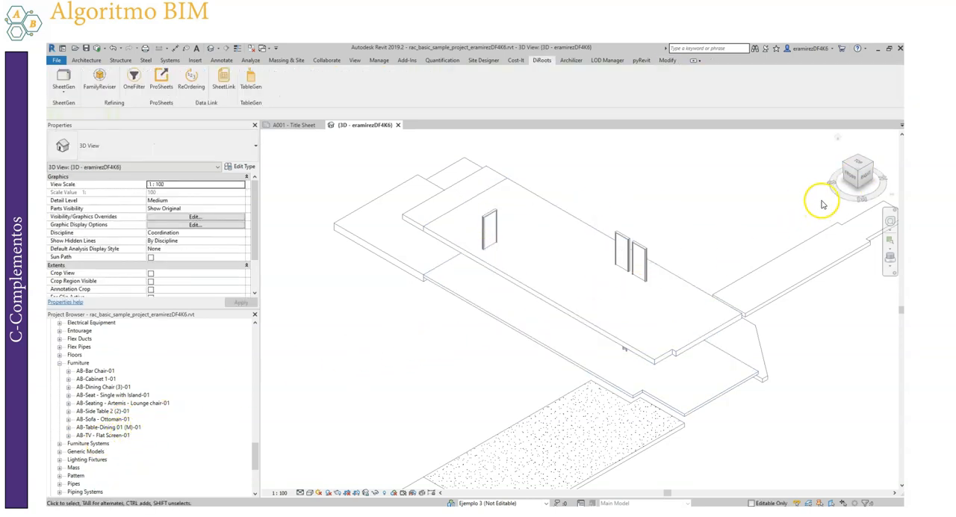
left_click(860, 167)
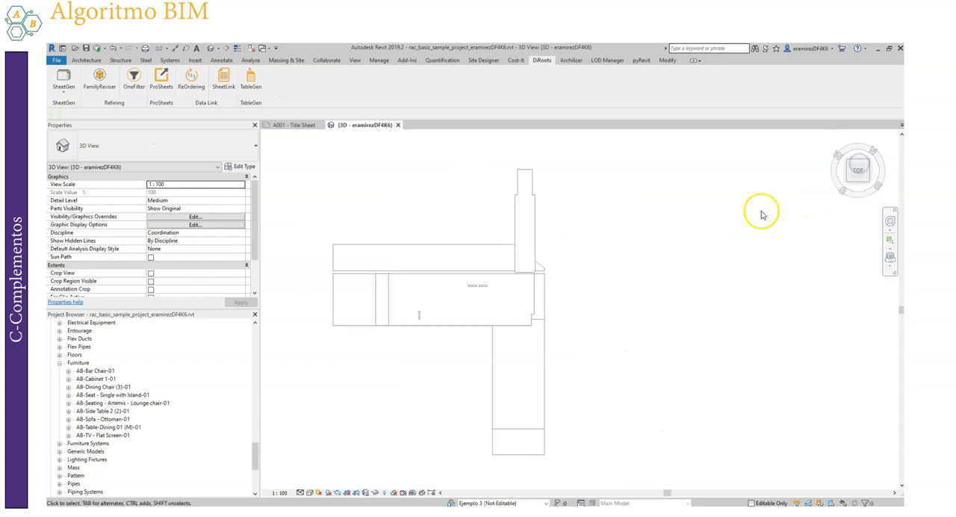
scroll(679, 427, "up", 4)
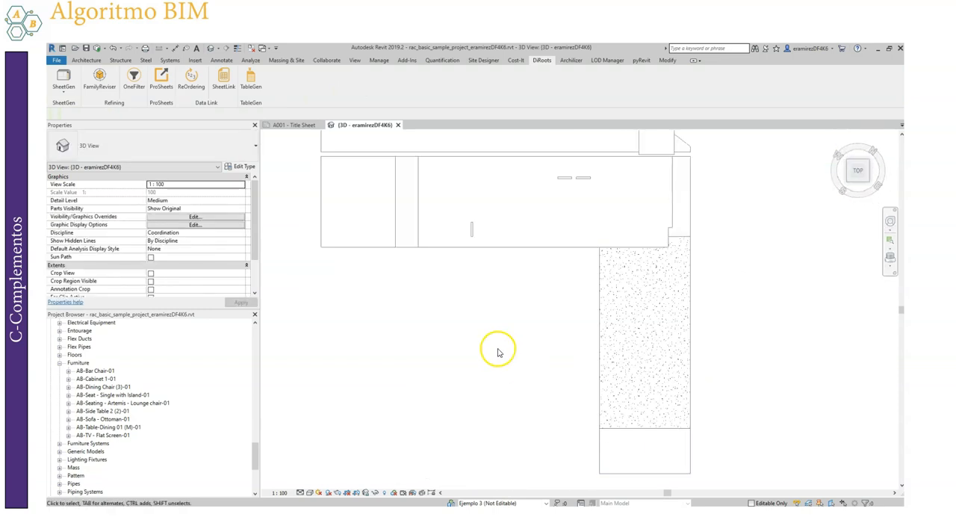
scroll(498, 351, "down", 2)
left_click(864, 182)
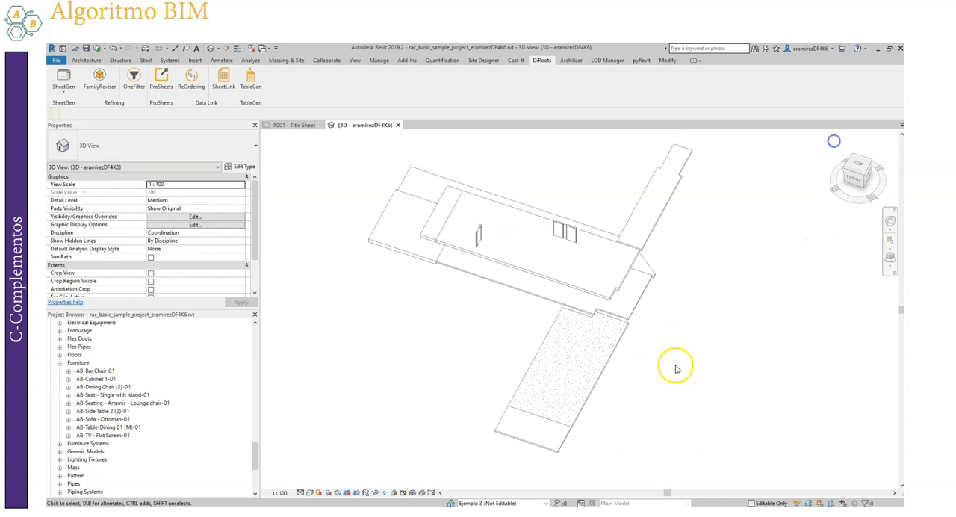
Examine the floors and doors shown in the 3D view from an angle, and return to the top view
scroll(561, 177, "down", 5)
scroll(567, 324, "up", 3)
scroll(582, 401, "down", 4)
scroll(565, 260, "up", 4)
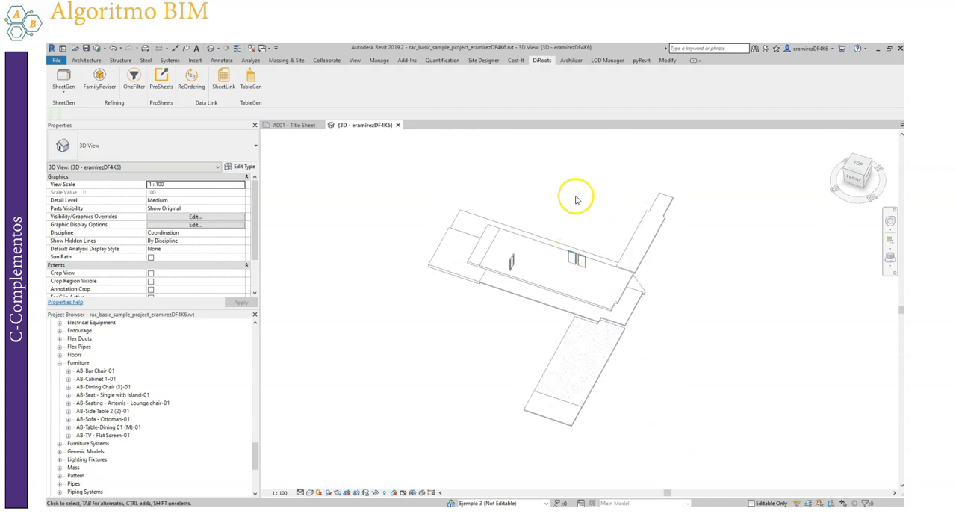
left_click_drag(369, 167, 436, 202)
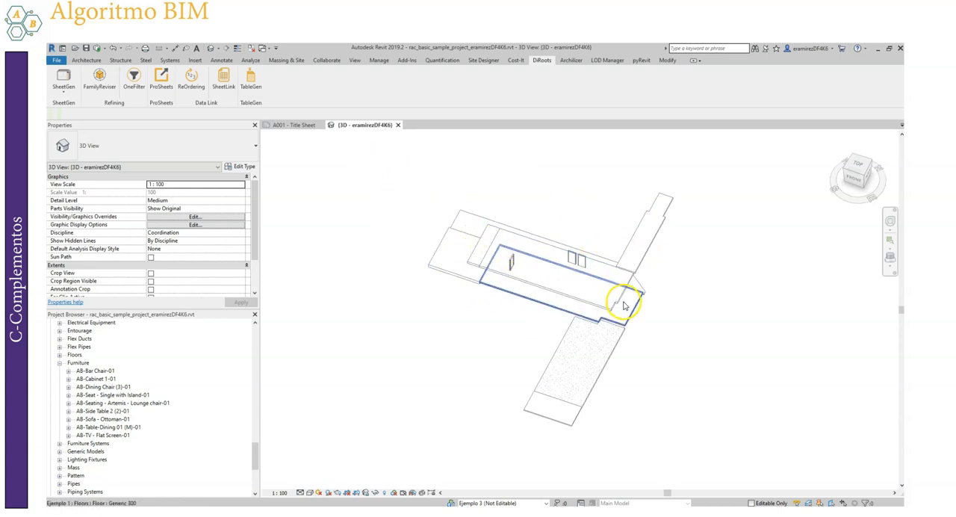
scroll(604, 377, "up", 3)
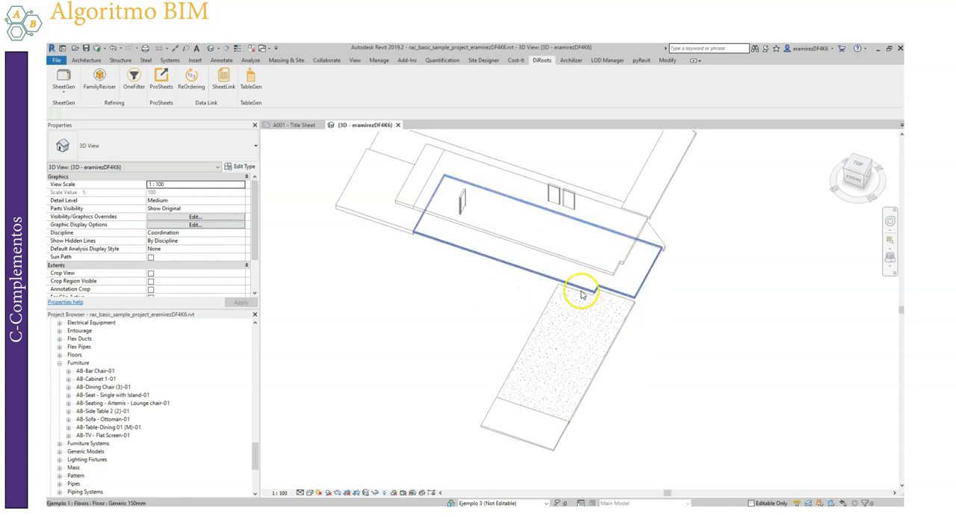
scroll(586, 348, "down", 2)
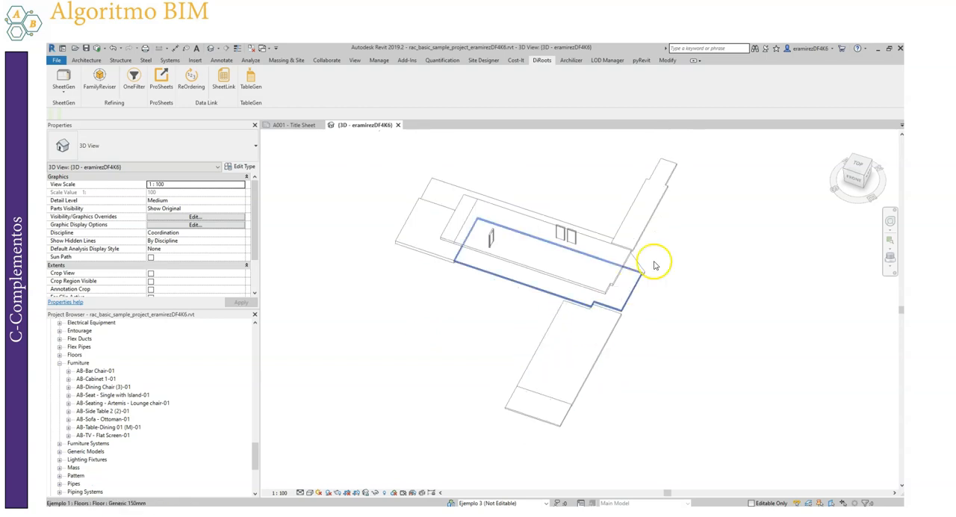
scroll(446, 390, "down", 2)
scroll(545, 301, "up", 1)
scroll(537, 284, "up", 2)
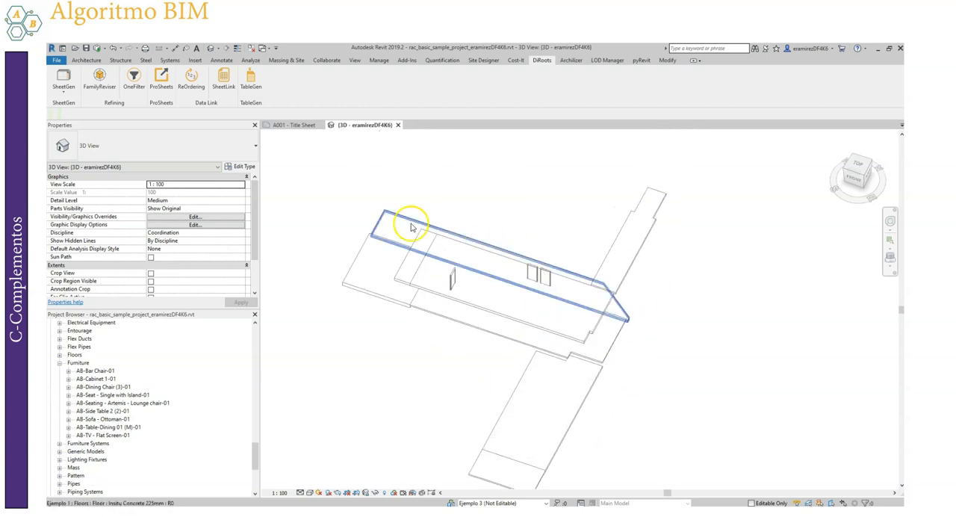
left_click(858, 169)
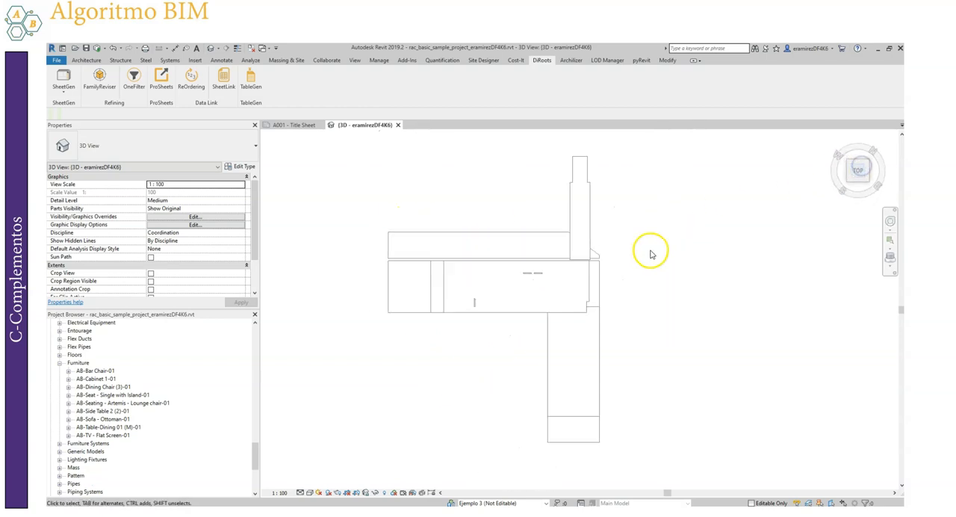